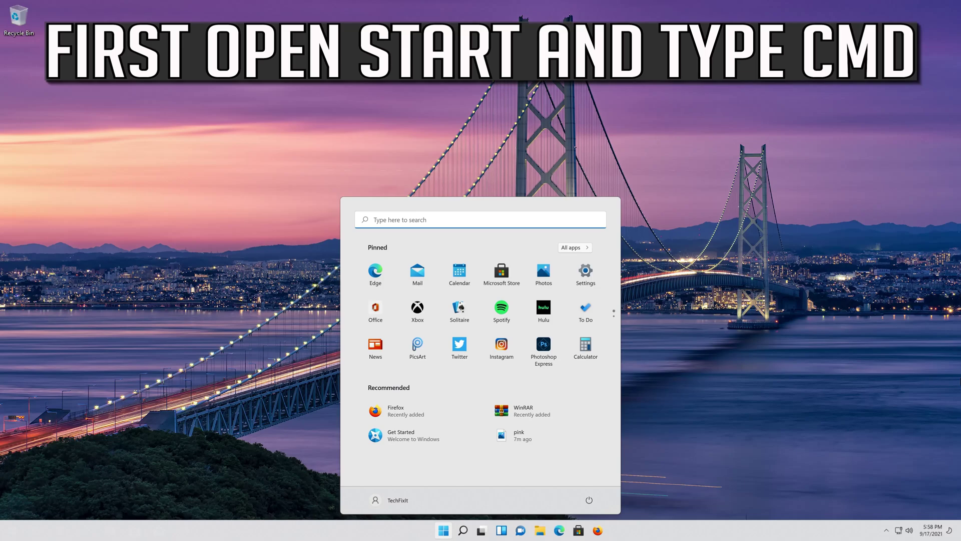
# Search the Start menu for 'cmd' and launch Command Prompt from the results.
pyautogui.write('cmd')
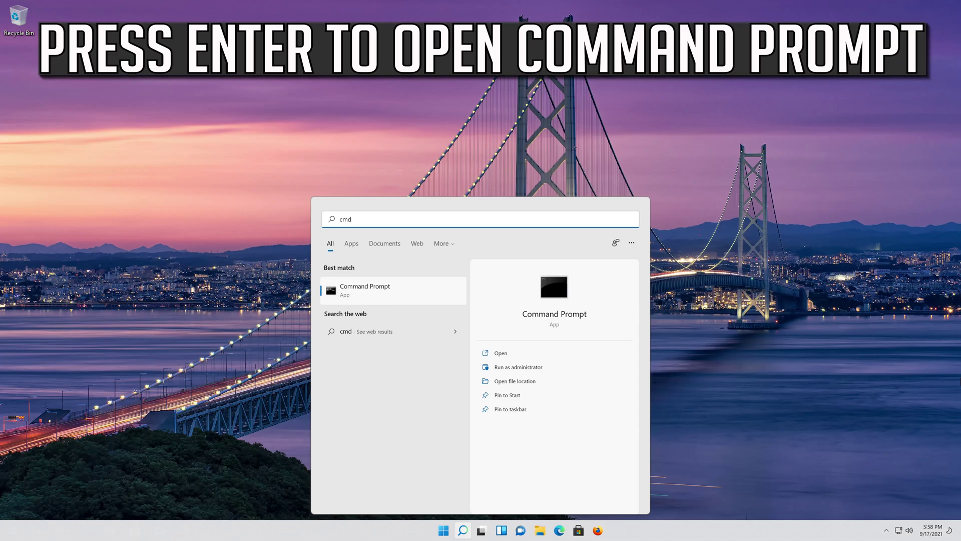
pyautogui.press('Return')
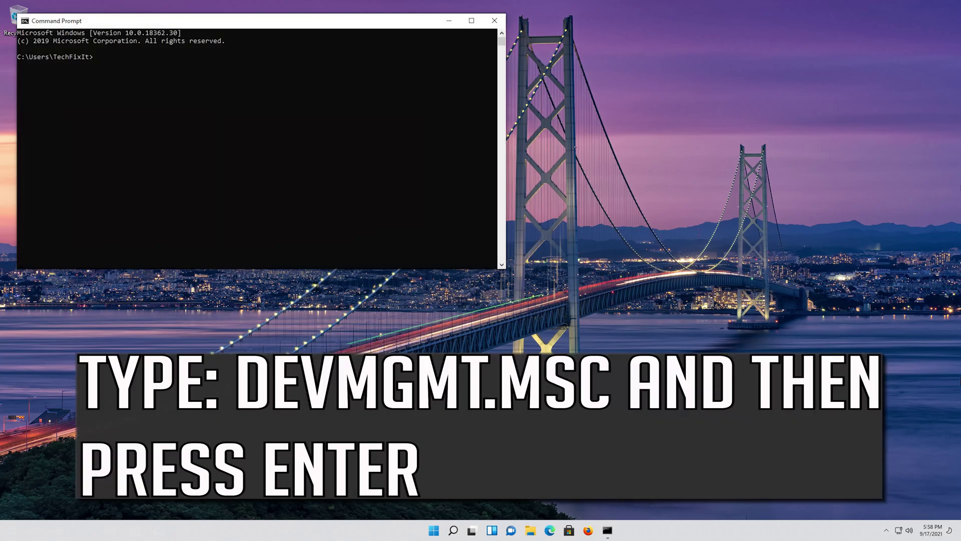
# Run devmgmt.msc at the command prompt to bring up Device Manager.
pyautogui.write('dev')
pyautogui.write('m')
pyautogui.write('gmt')
pyautogui.write('.msc')
pyautogui.press('Return')
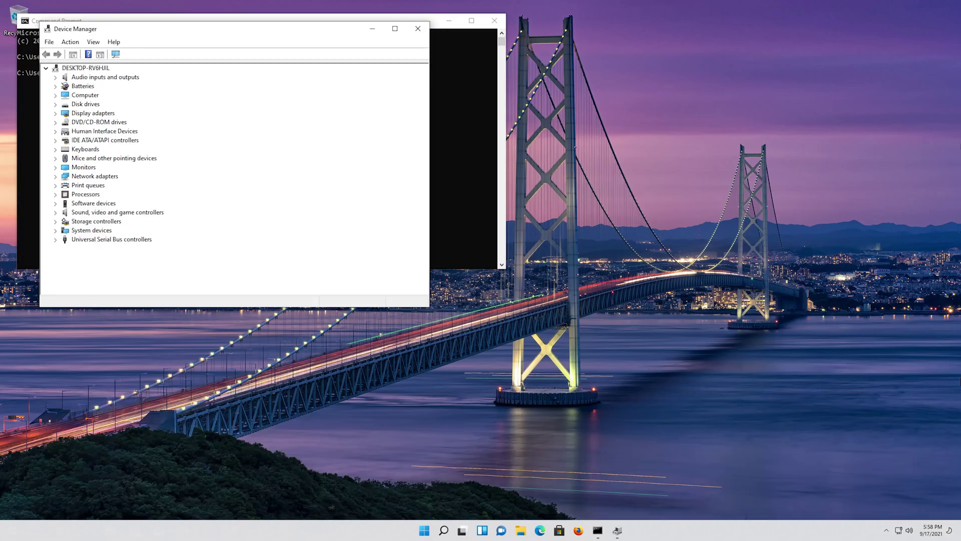
# Expand Mice and other pointing devices and select Microsoft PS/2 Mouse.
pyautogui.press('Tab')
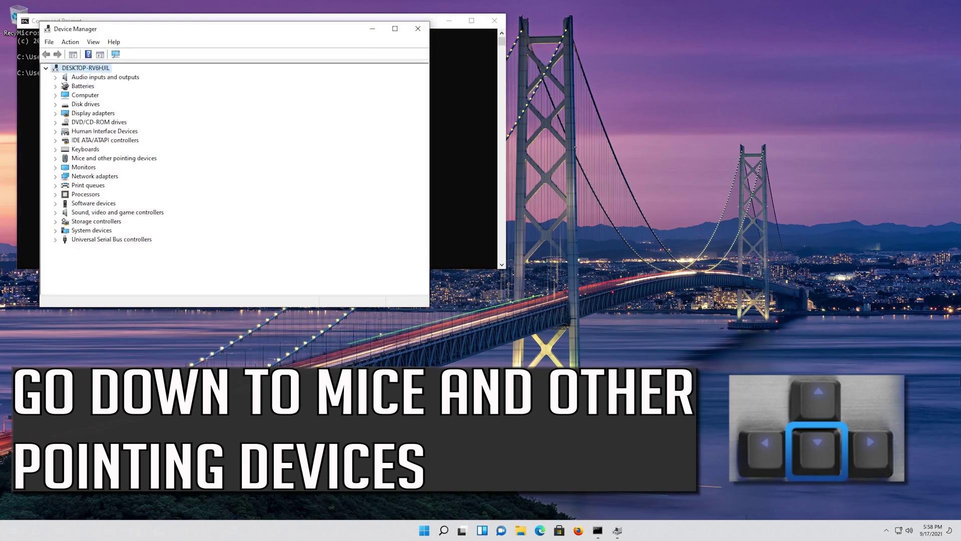
pyautogui.press('Down')
pyautogui.press('Down')
pyautogui.press('Down')
pyautogui.press('Down')
pyautogui.press('Down')
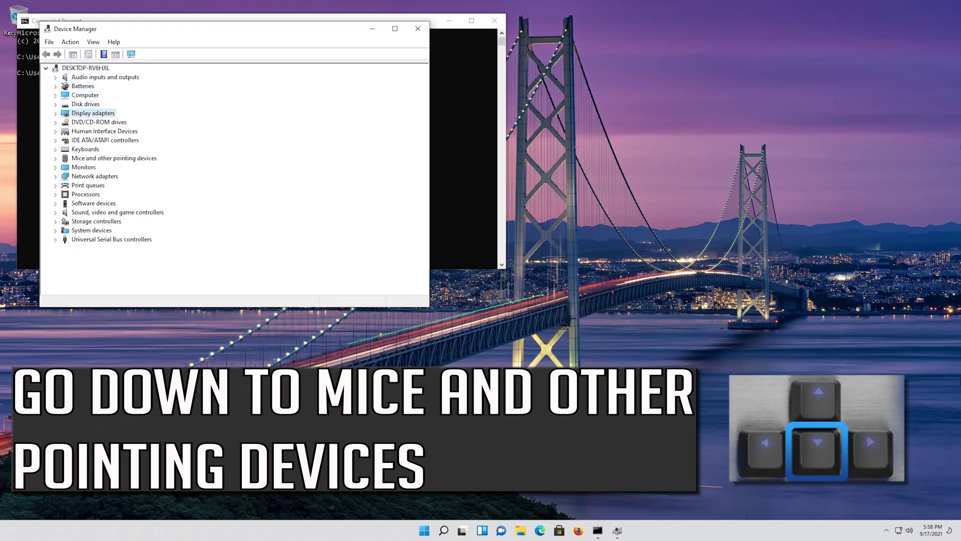
pyautogui.press('Down')
pyautogui.press('Down')
pyautogui.press('Down')
pyautogui.press('Down')
pyautogui.press('Down')
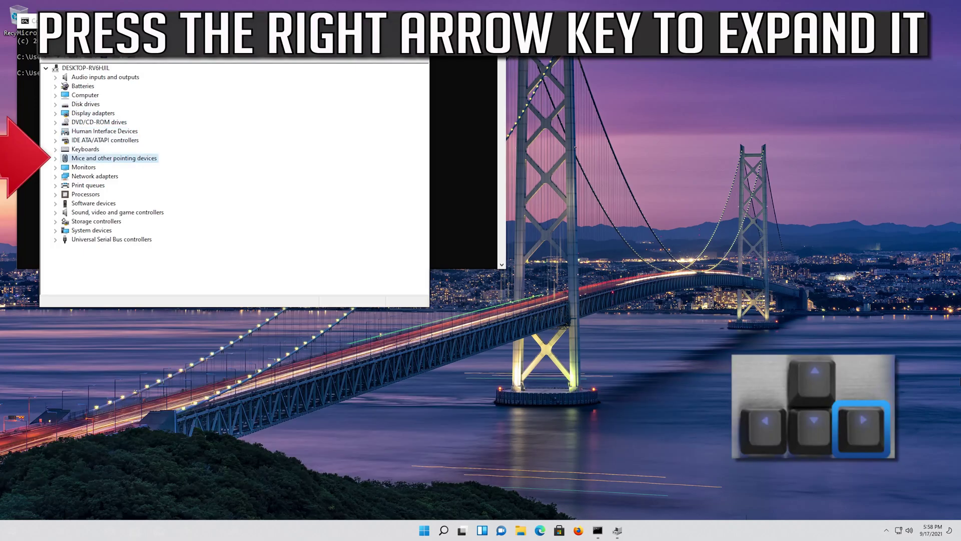
pyautogui.press('Right')
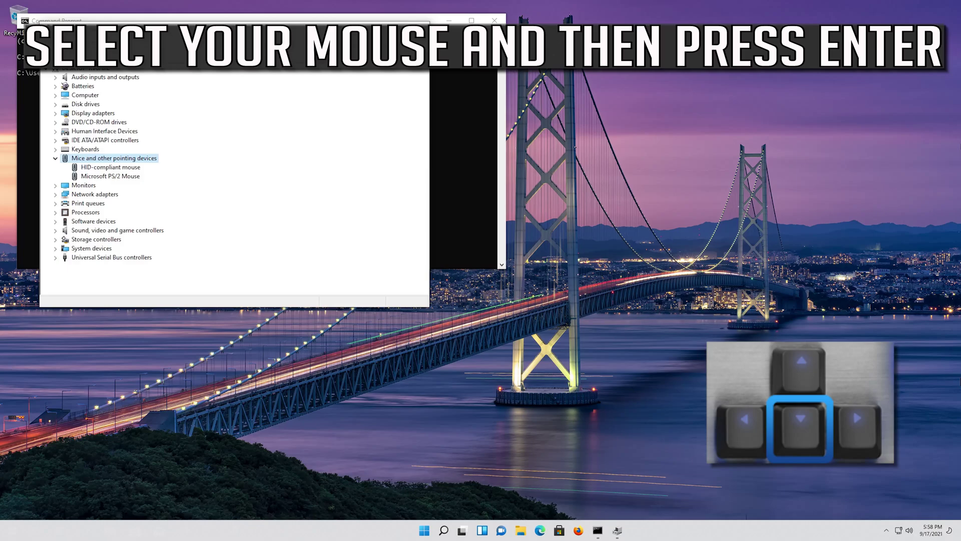
pyautogui.press('Down')
pyautogui.press('Down')
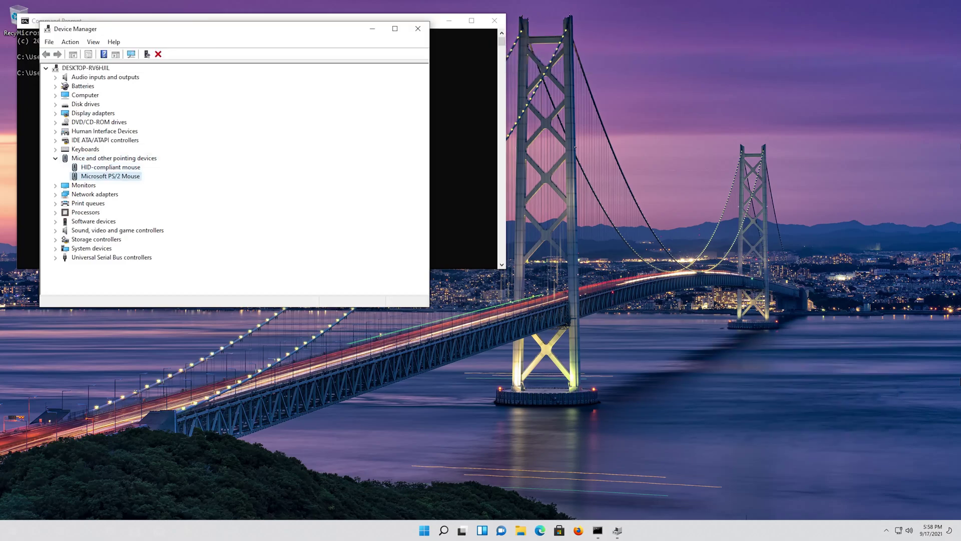
# Open the Microsoft PS/2 Mouse properties and start Update Driver from its Driver page.
pyautogui.press('Return')
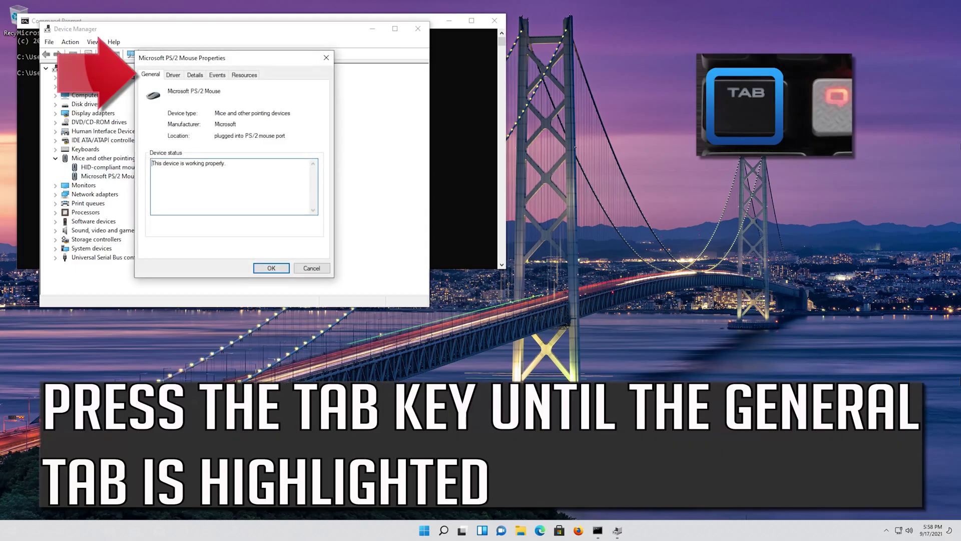
pyautogui.press('Tab')
pyautogui.press('Tab')
pyautogui.press('Tab')
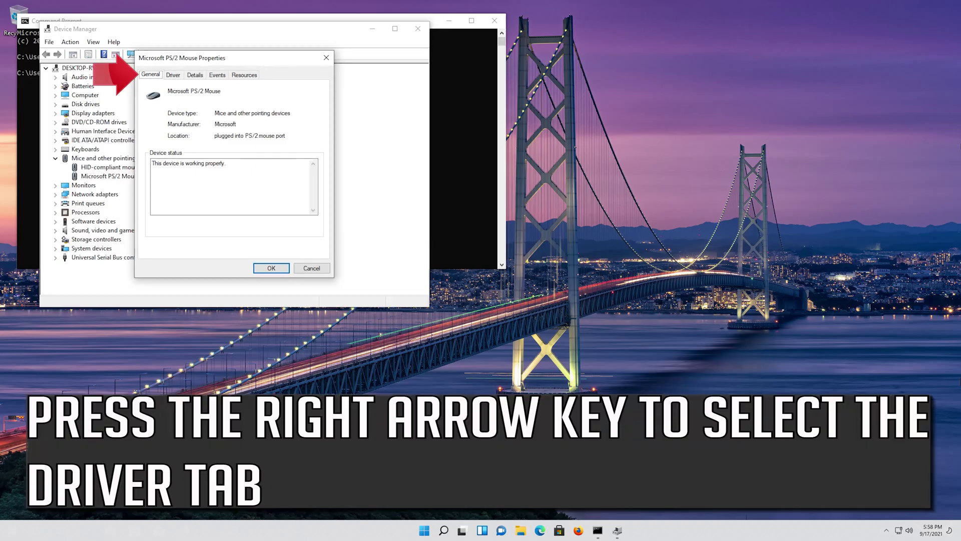
pyautogui.press('Right')
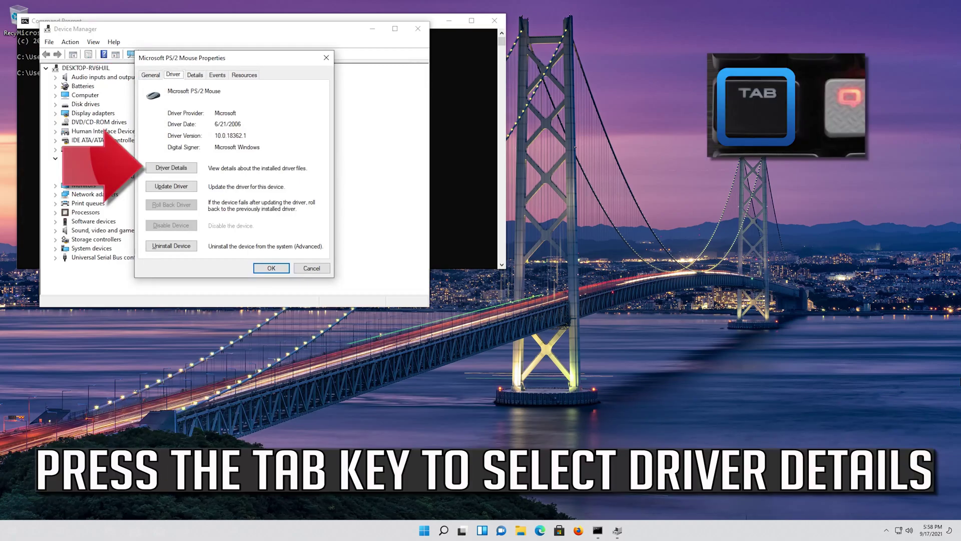
pyautogui.press('Tab')
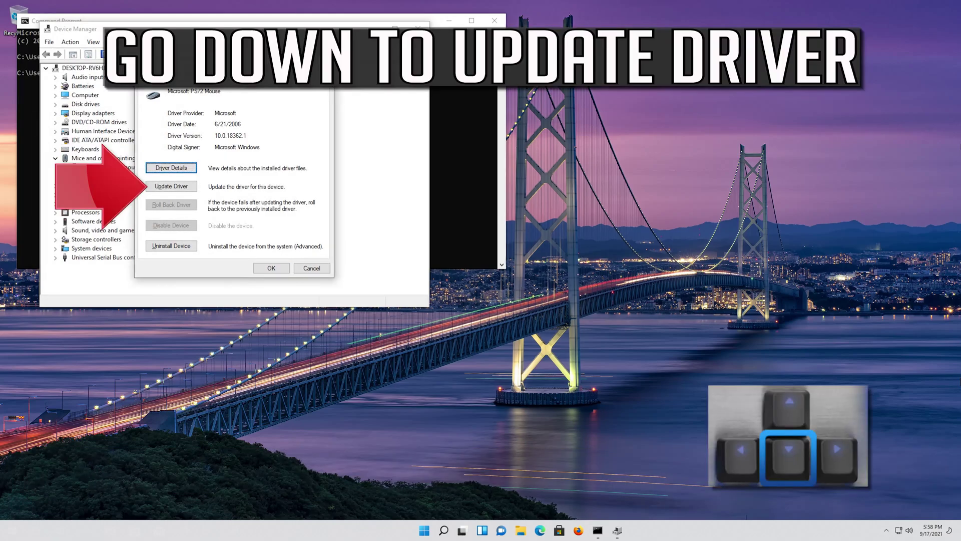
pyautogui.press('Down')
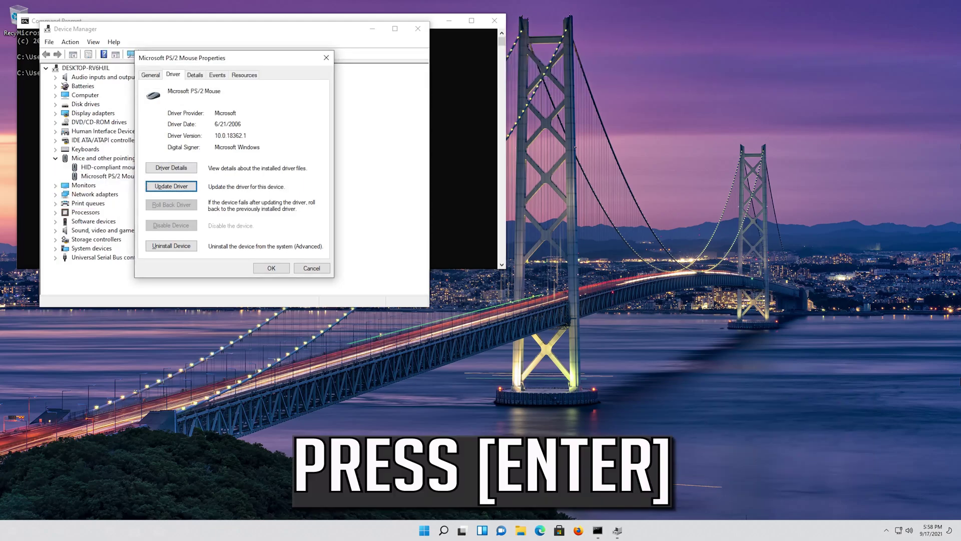
pyautogui.press('Return')
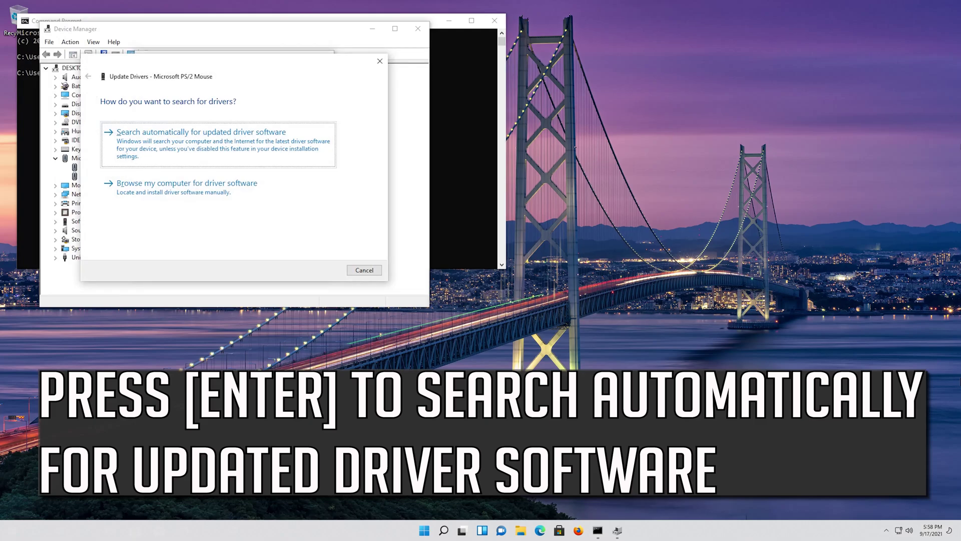
# Run 'Search automatically for updated driver software' for the PS/2 mouse.
pyautogui.press('Return')
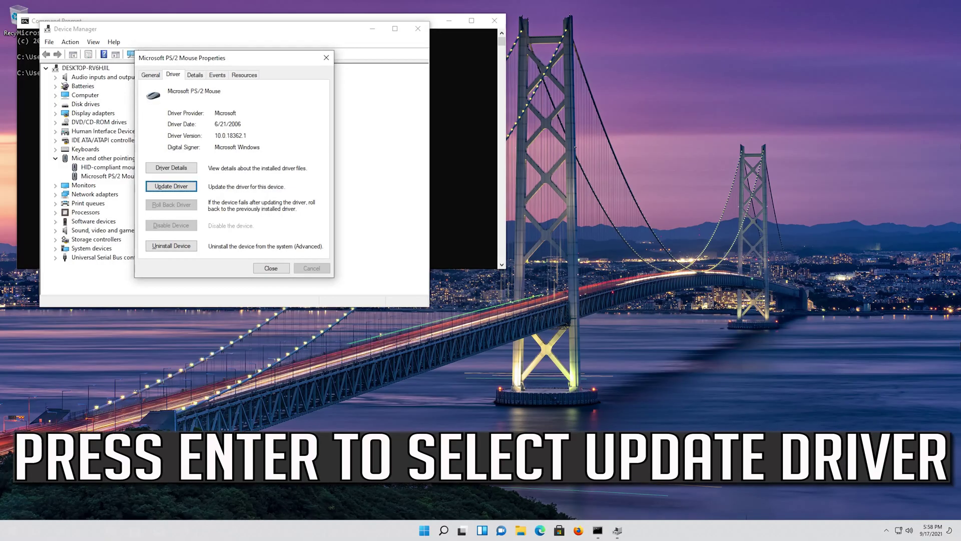
# Choose Browse my computer, then Let me pick from a list, and focus the Microsoft PS/2 Mouse model.
pyautogui.press('Return')
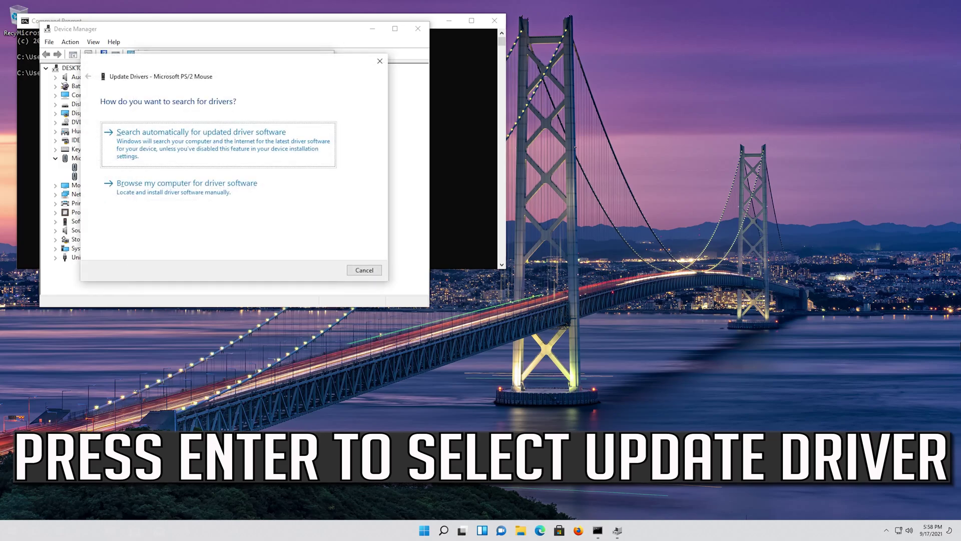
pyautogui.press('Tab')
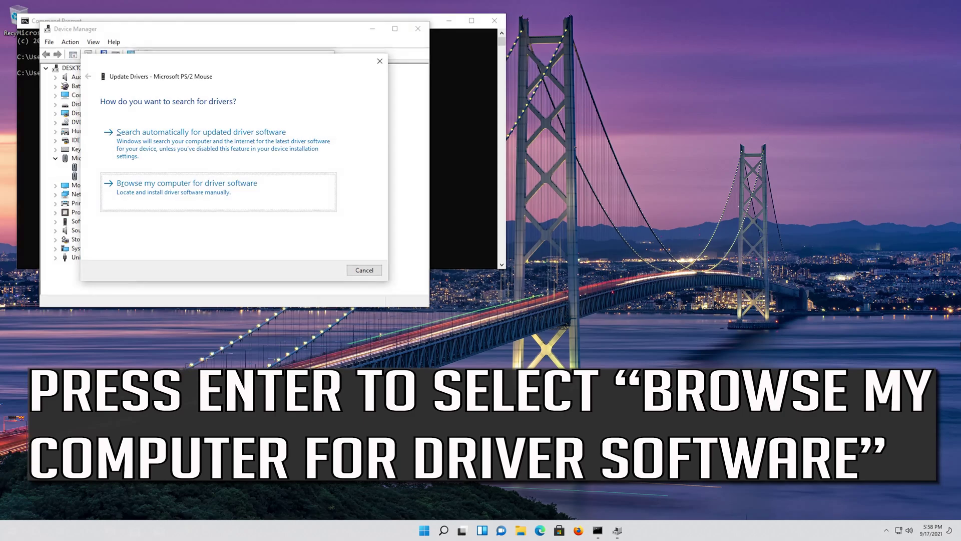
pyautogui.press('Return')
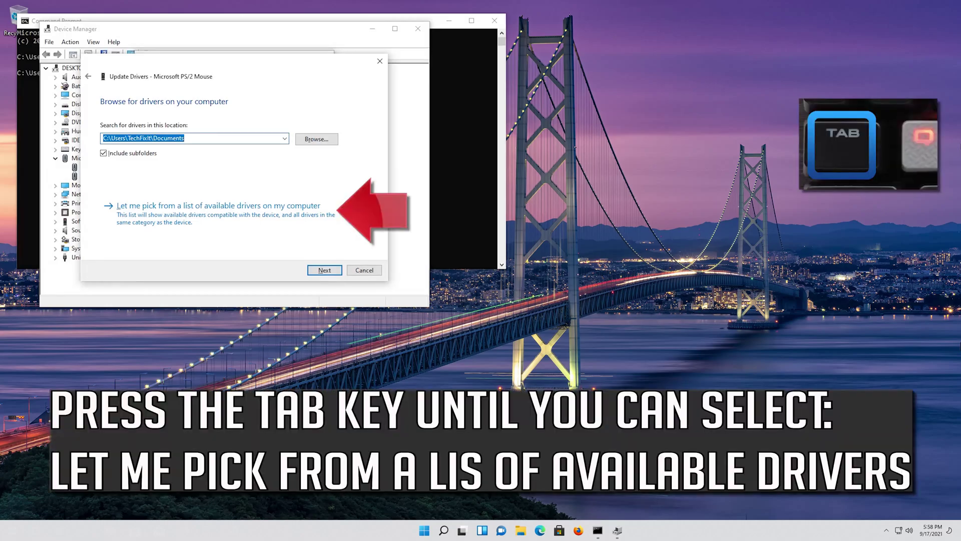
pyautogui.press('Tab')
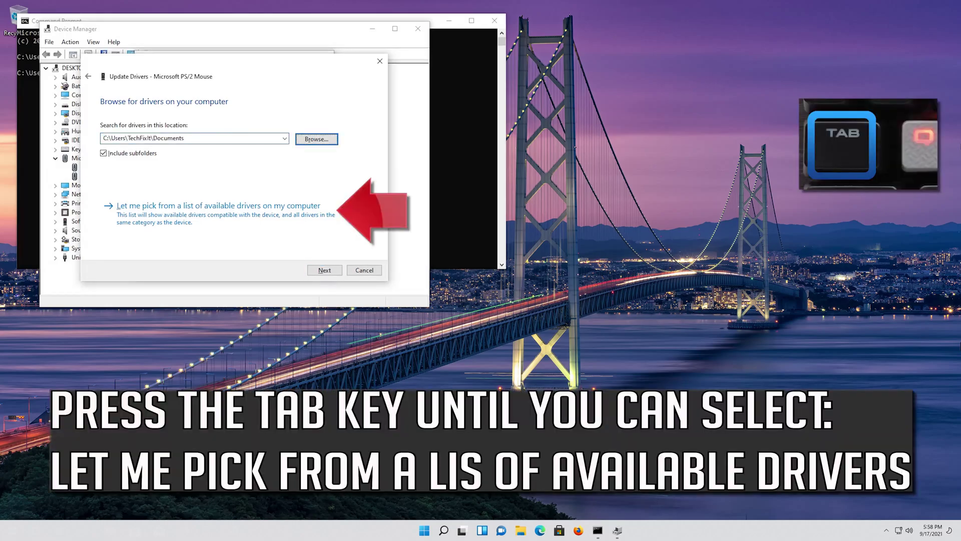
pyautogui.press('Tab')
pyautogui.press('Tab')
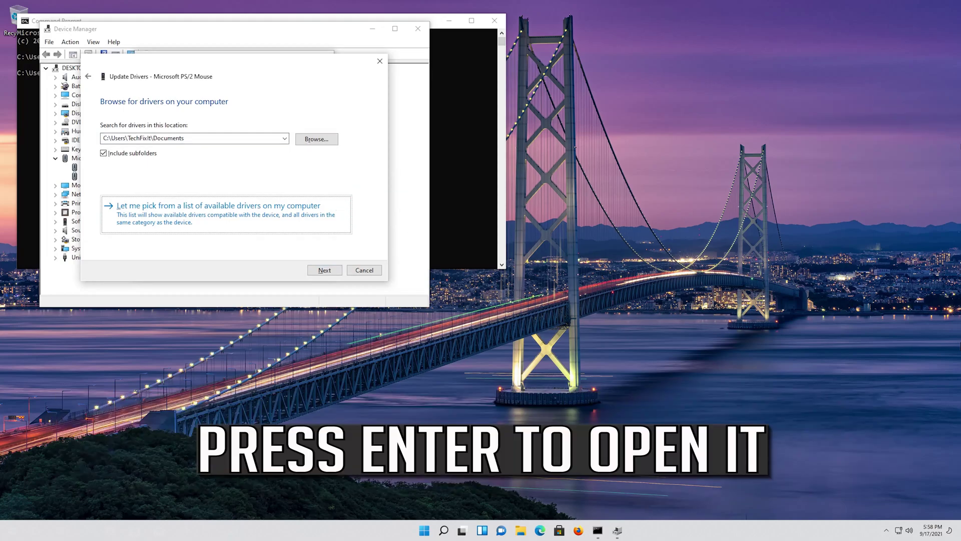
pyautogui.press('Return')
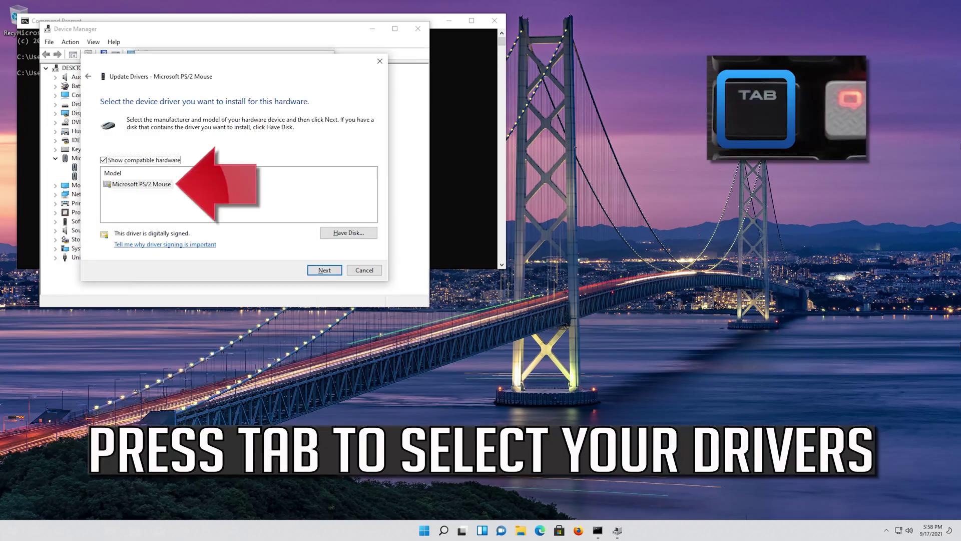
pyautogui.press('Tab')
pyautogui.press('Tab')
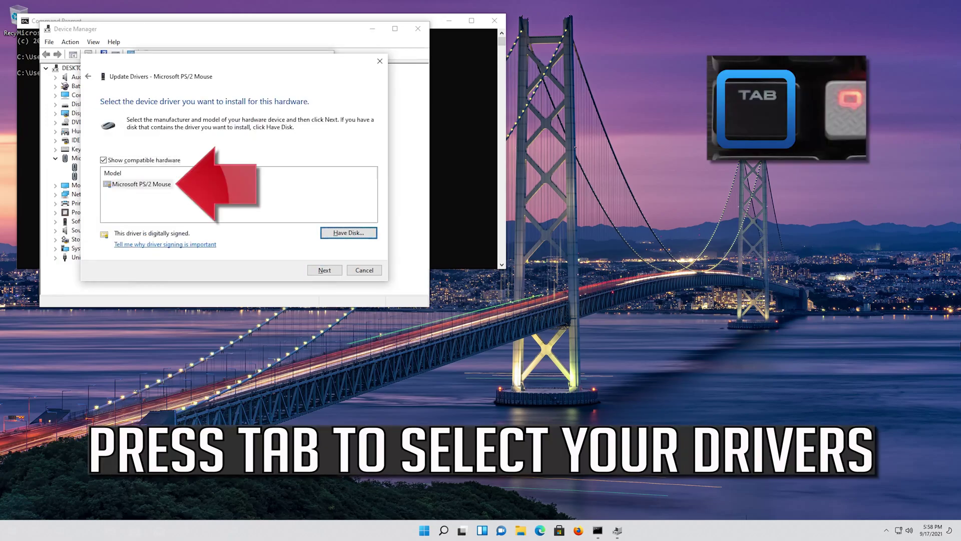
pyautogui.press('Tab')
pyautogui.press('Tab')
pyautogui.press('Tab')
pyautogui.press('Tab')
pyautogui.press('Tab')
pyautogui.press('Tab')
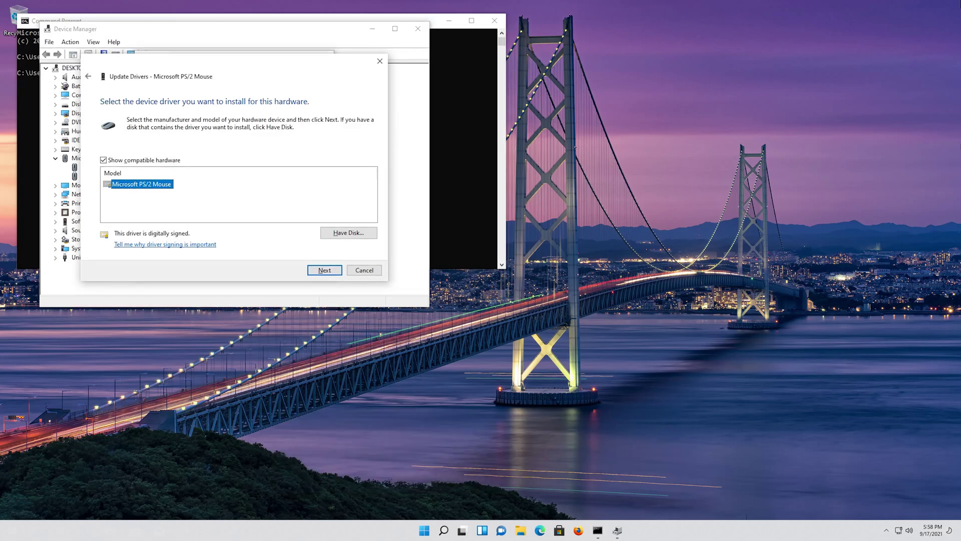
# Install the Microsoft PS/2 Mouse driver, then uninstall the mouse device and confirm removal.
pyautogui.press('Return')
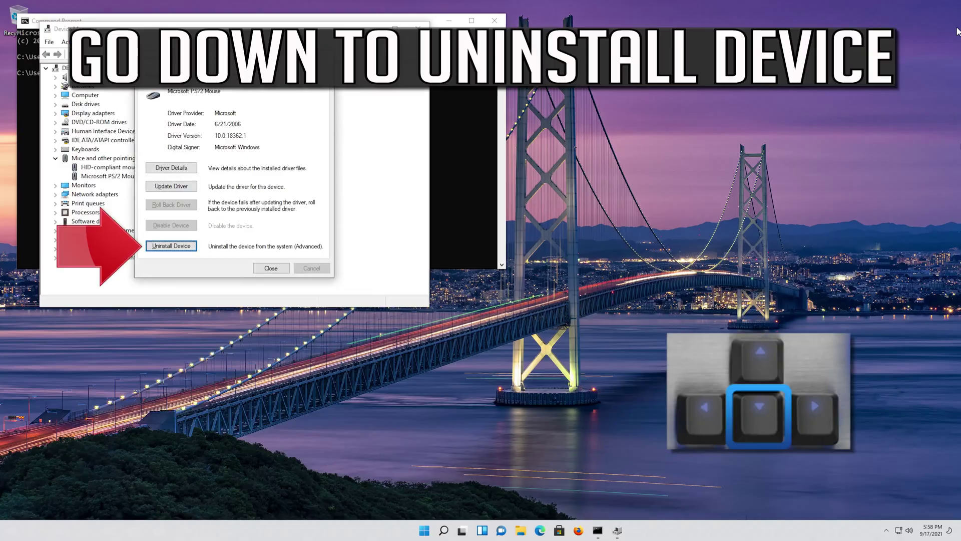
pyautogui.press('Down')
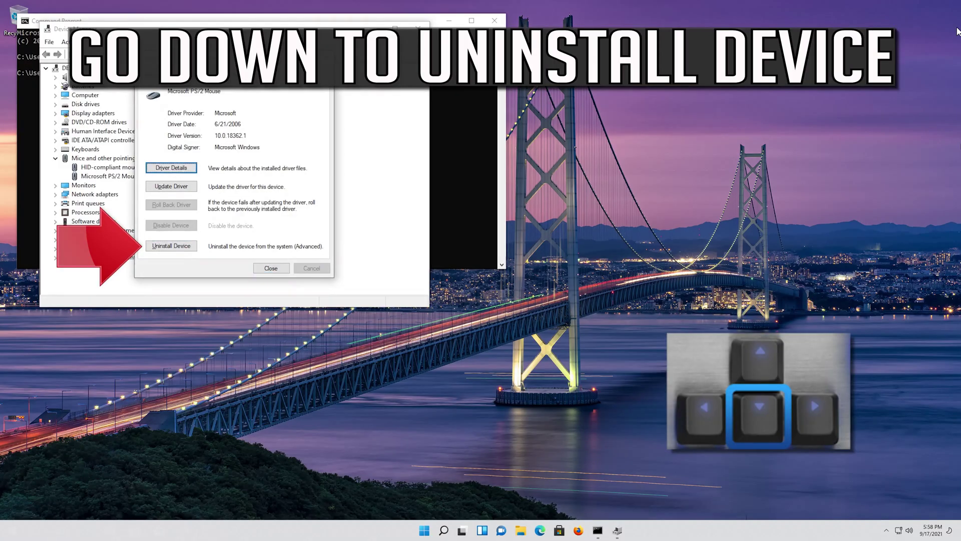
pyautogui.press('Down')
pyautogui.press('Down')
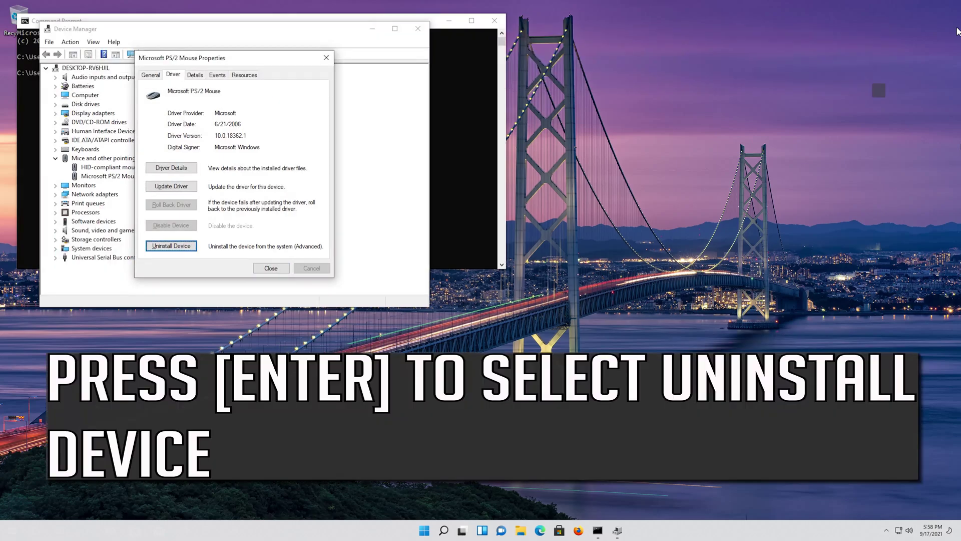
pyautogui.press('Return')
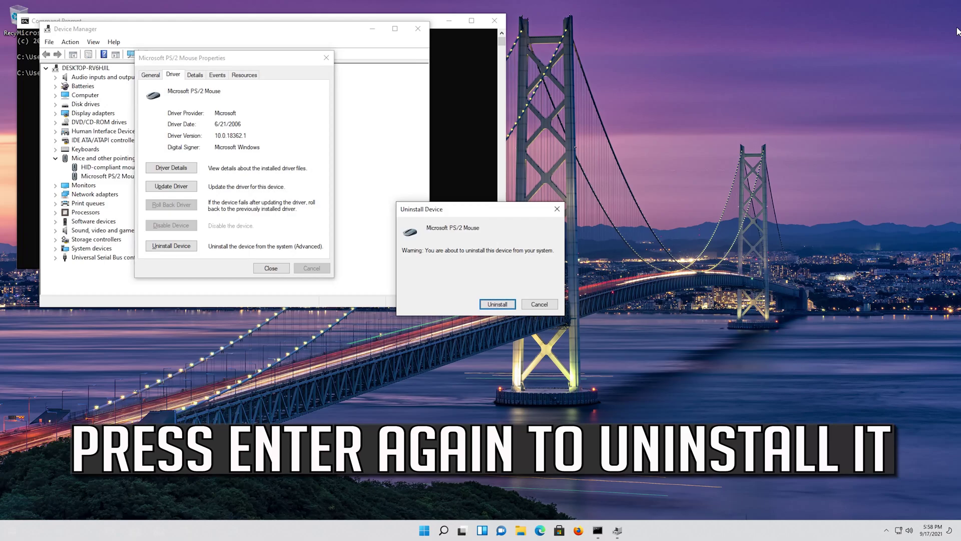
pyautogui.press('Return')
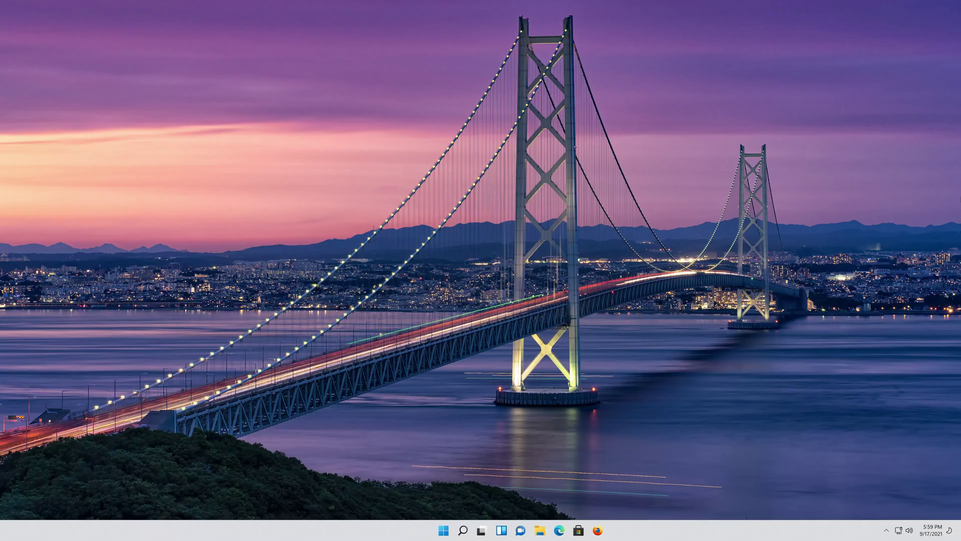
# Search the Start menu for 'regedit' and launch Registry Editor.
pyautogui.press('super')
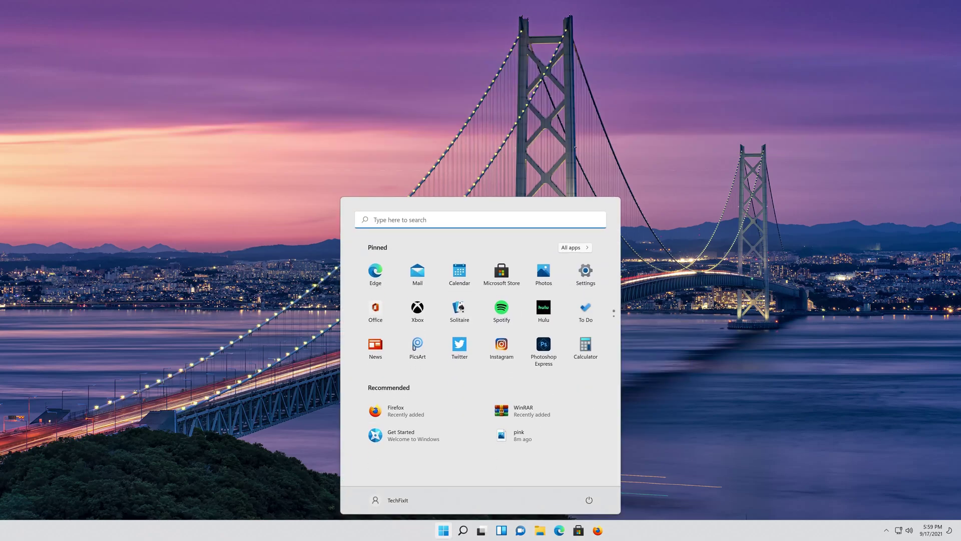
pyautogui.write('regedit')
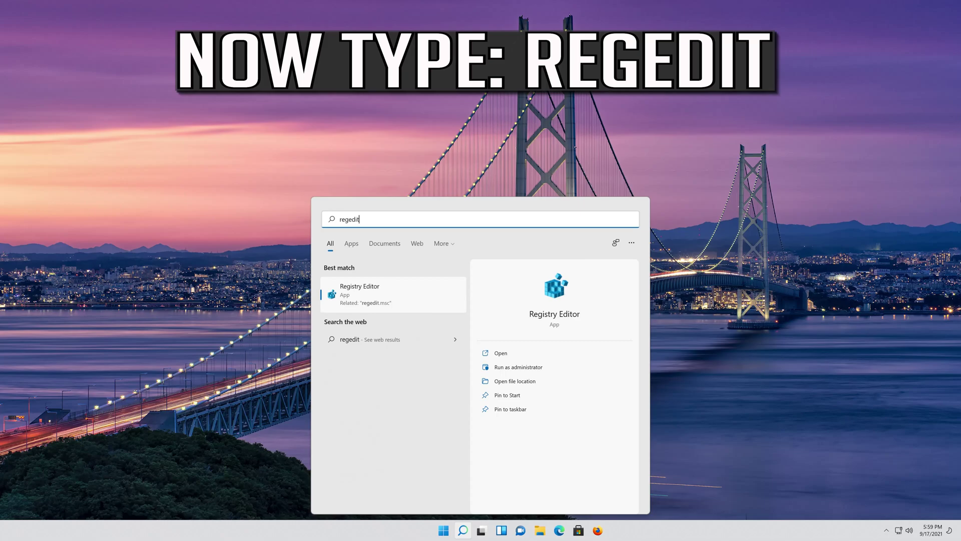
pyautogui.press('Return')
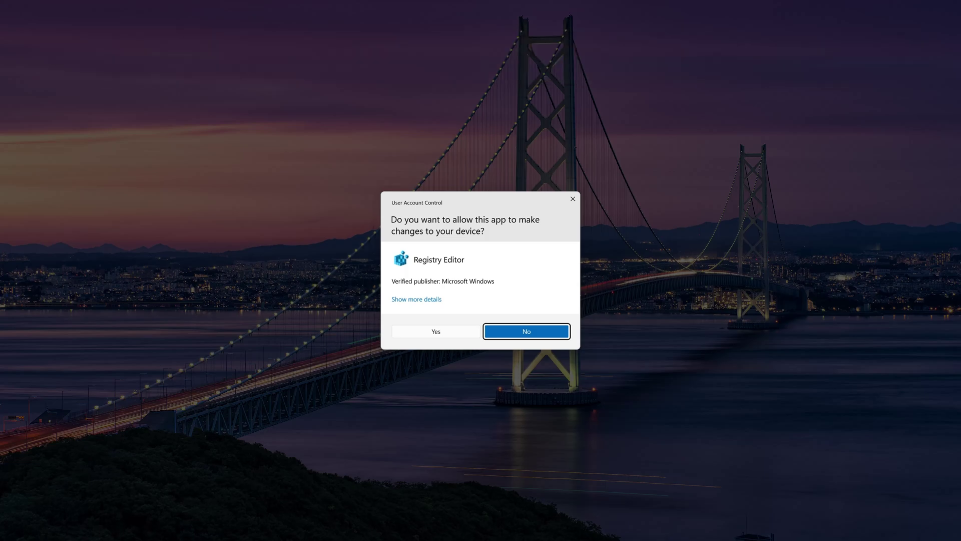
# Allow Registry Editor in the UAC prompt, then expand HKEY_LOCAL_MACHINE\SOFTWARE down to Microsoft.
pyautogui.press('Left')
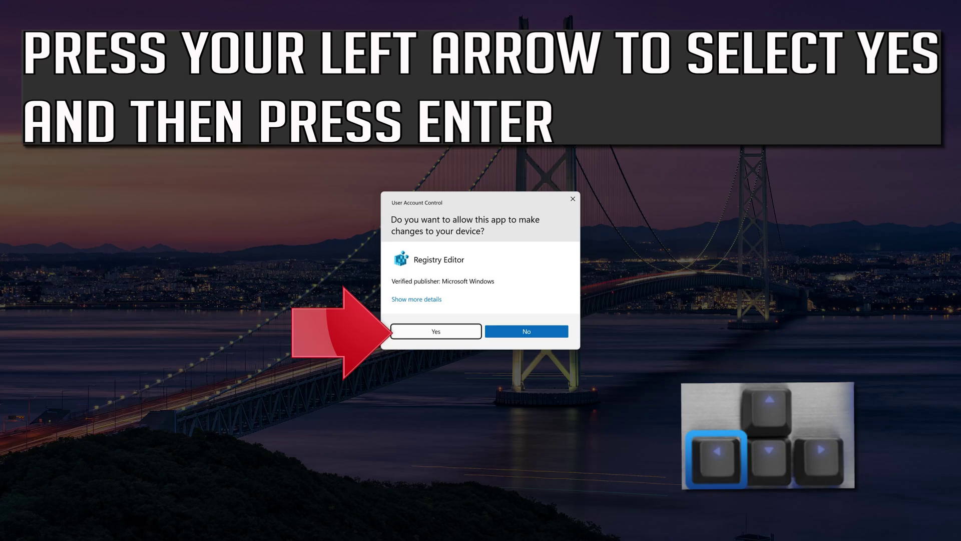
pyautogui.press('Return')
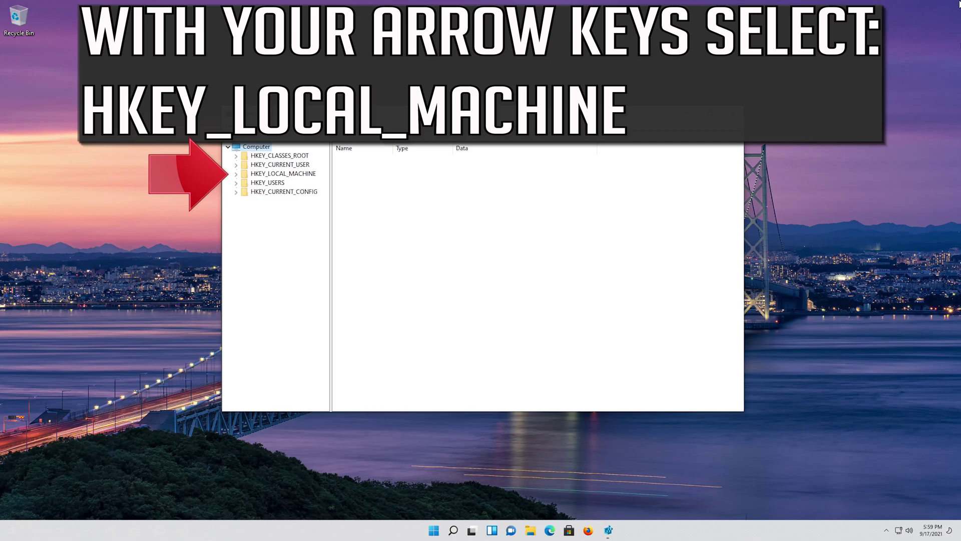
pyautogui.press('Down')
pyautogui.press('Down')
pyautogui.press('Down')
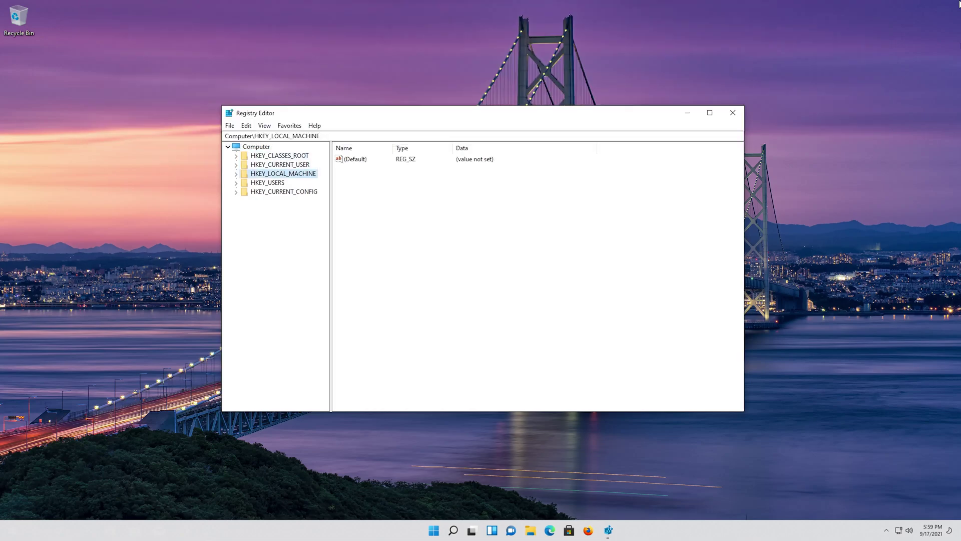
pyautogui.press('Right')
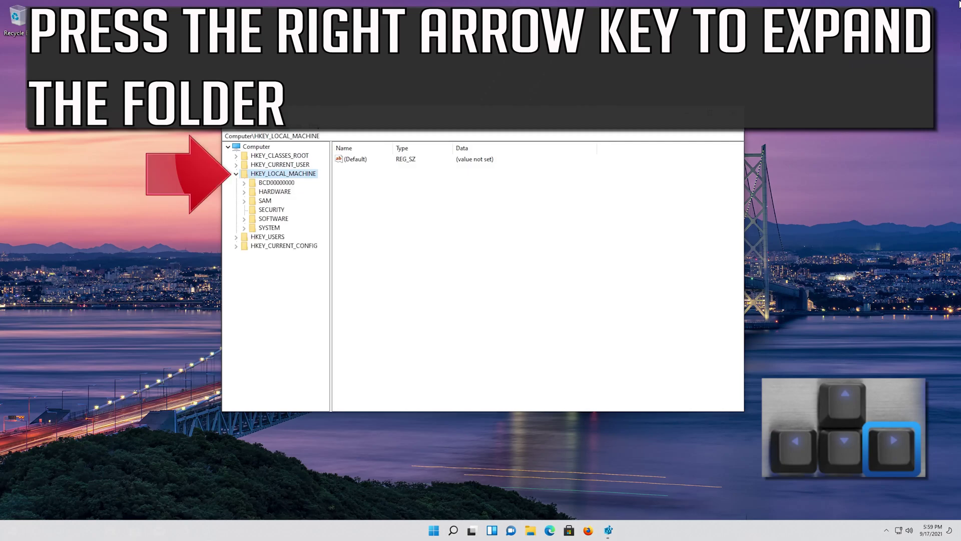
pyautogui.press('Down')
pyautogui.press('Down')
pyautogui.press('Down')
pyautogui.press('Down')
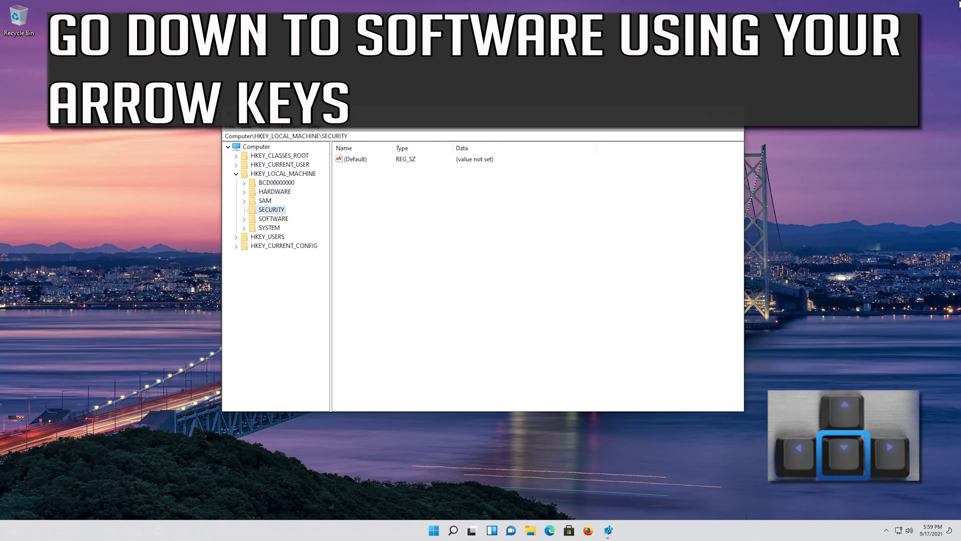
pyautogui.press('Down')
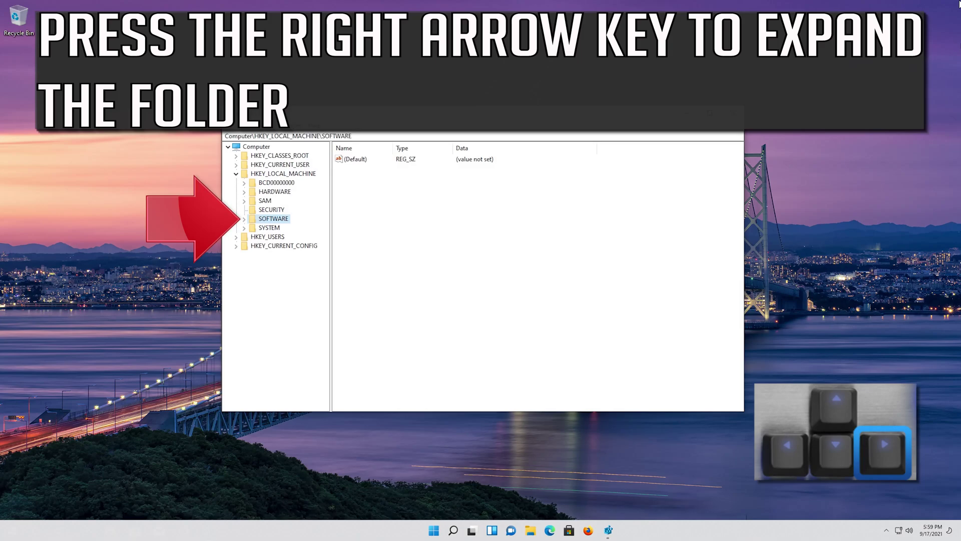
pyautogui.press('Right')
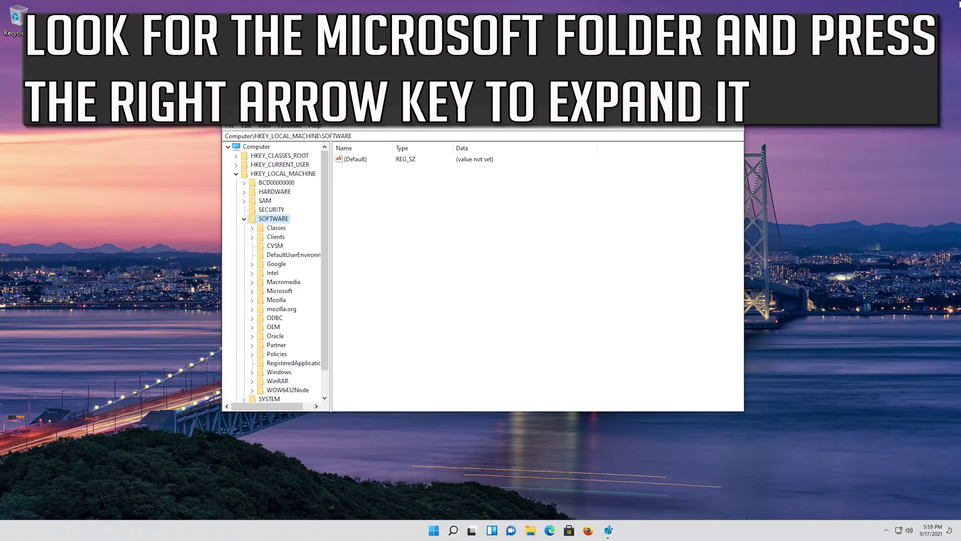
pyautogui.press('Down')
pyautogui.press('Down')
pyautogui.press('Down')
pyautogui.press('Down')
pyautogui.press('Down')
pyautogui.press('Down')
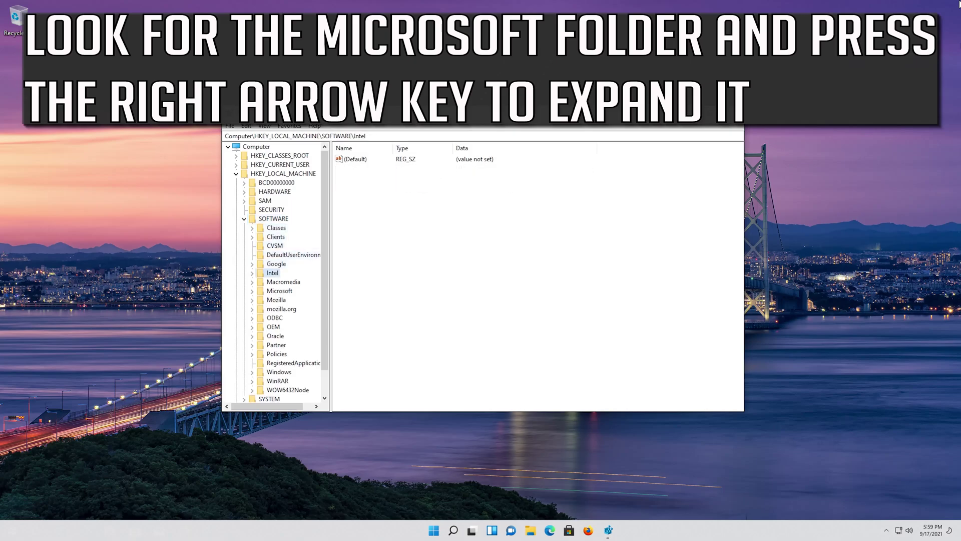
pyautogui.press('Down')
pyautogui.press('Down')
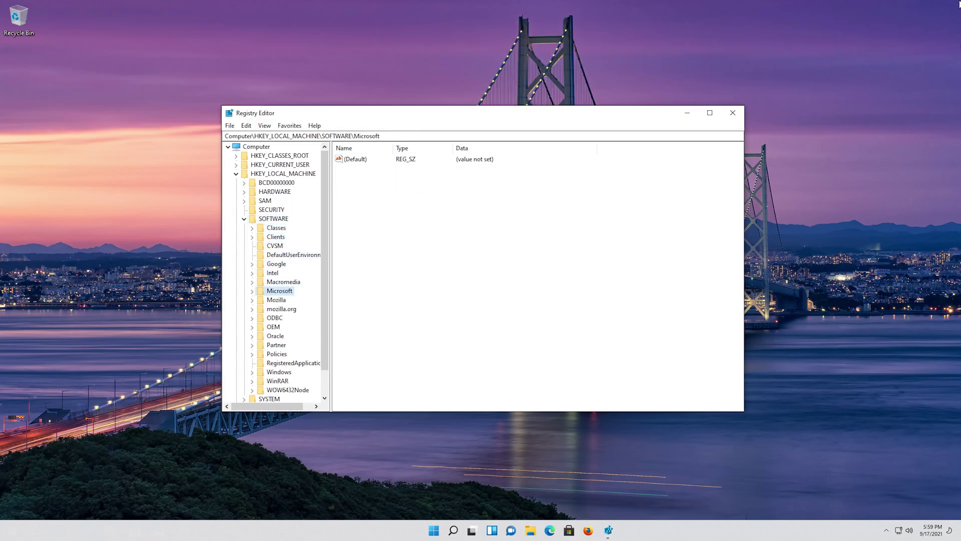
# Expand Microsoft, then Windows, and select the CurrentVersion key.
pyautogui.press('Right')
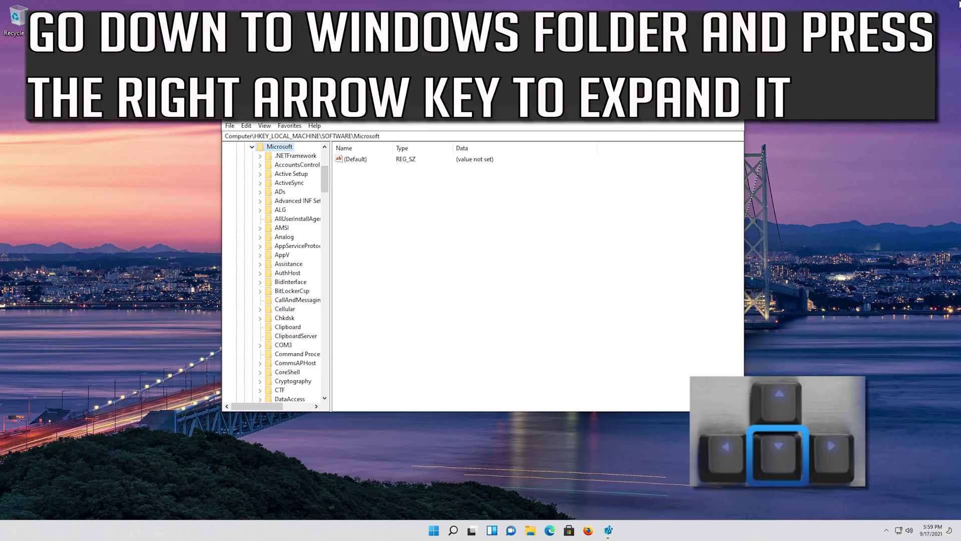
pyautogui.press('Down')
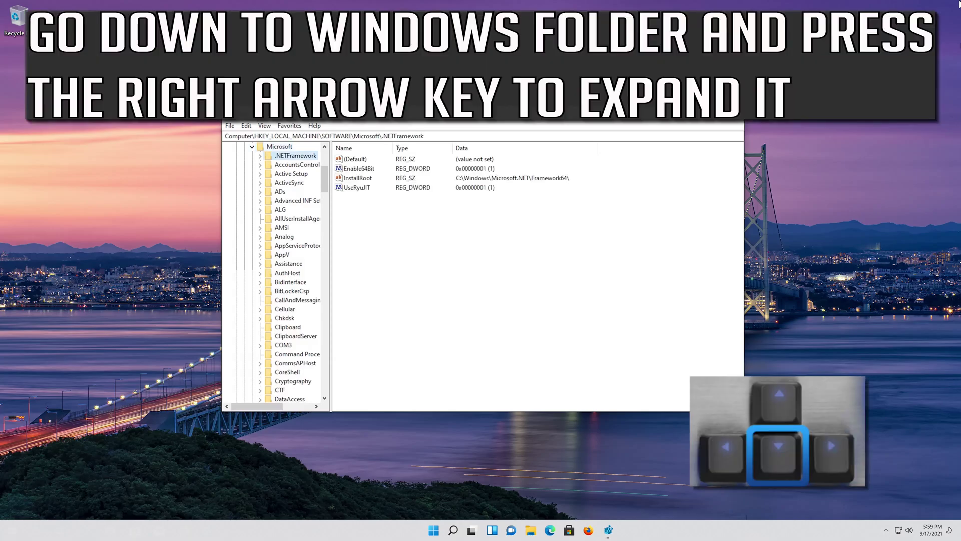
pyautogui.press('Down')
pyautogui.press('Down')
pyautogui.press('Down')
pyautogui.press('Down')
pyautogui.press('Down')
pyautogui.press('Down')
pyautogui.press('Down')
pyautogui.press('Down')
pyautogui.press('Down')
pyautogui.press('Down')
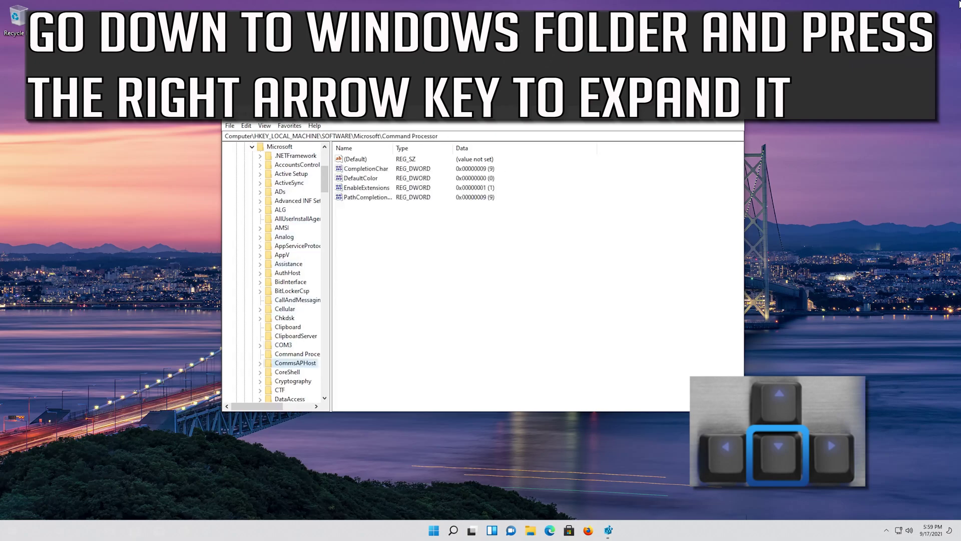
pyautogui.press('Down')
pyautogui.press('Down')
pyautogui.press('Down')
pyautogui.press('Down')
pyautogui.press('Down')
pyautogui.press('Down')
pyautogui.press('Down')
pyautogui.press('Down')
pyautogui.press('Down')
pyautogui.press('Down')
pyautogui.press('Down')
pyautogui.press('Down')
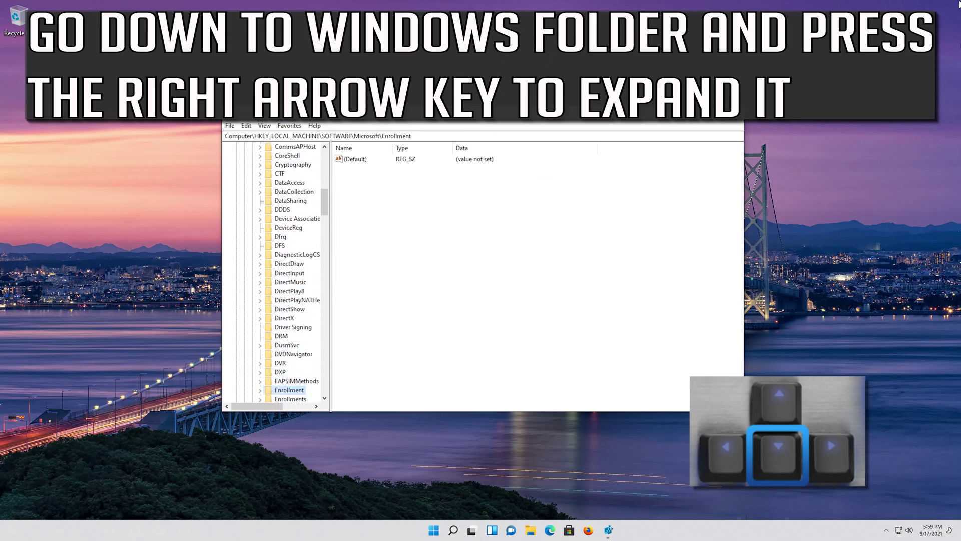
pyautogui.press('Down')
pyautogui.press('Down')
pyautogui.press('Down')
pyautogui.press('Down')
pyautogui.press('Down')
pyautogui.press('Down')
pyautogui.press('Down')
pyautogui.press('Down')
pyautogui.press('Down')
pyautogui.press('Down')
pyautogui.press('Down')
pyautogui.press('Down')
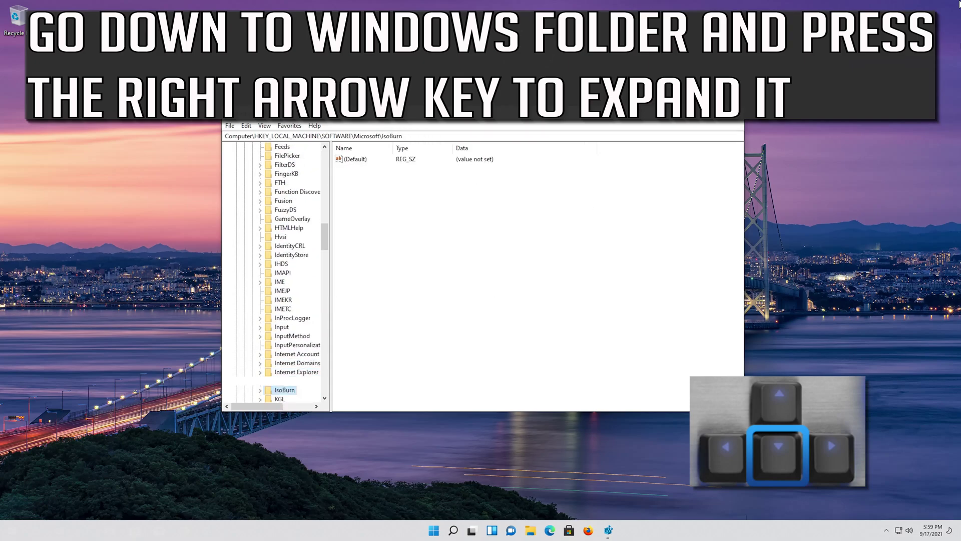
pyautogui.press('Down')
pyautogui.press('Down')
pyautogui.press('Down')
pyautogui.press('Down')
pyautogui.press('Down')
pyautogui.press('Down')
pyautogui.press('Down')
pyautogui.press('Down')
pyautogui.press('Down')
pyautogui.press('Down')
pyautogui.press('Down')
pyautogui.press('Down')
pyautogui.press('Down')
pyautogui.press('Down')
pyautogui.press('Down')
pyautogui.press('Down')
pyautogui.press('Down')
pyautogui.press('Down')
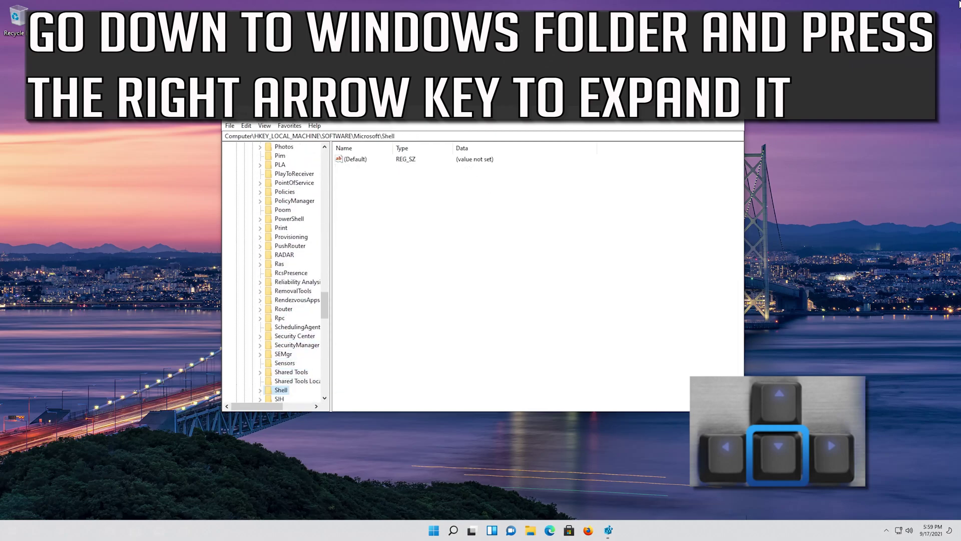
pyautogui.press('Down')
pyautogui.press('Down')
pyautogui.press('Down')
pyautogui.press('Down')
pyautogui.press('Down')
pyautogui.press('Down')
pyautogui.press('Down')
pyautogui.press('Down')
pyautogui.press('Down')
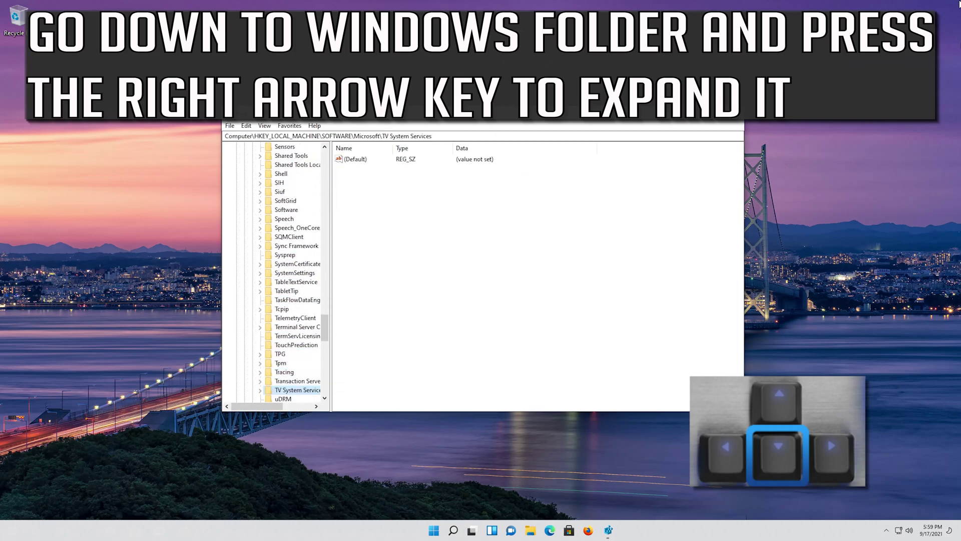
pyautogui.press('Down')
pyautogui.press('Down')
pyautogui.press('Down')
pyautogui.press('Down')
pyautogui.press('Down')
pyautogui.press('Down')
pyautogui.press('Down')
pyautogui.press('Down')
pyautogui.press('Down')
pyautogui.press('Down')
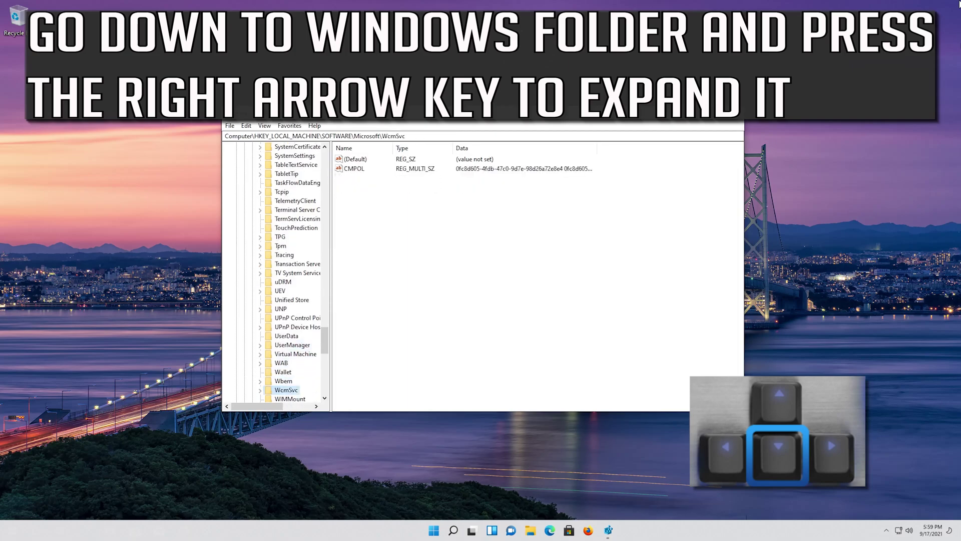
pyautogui.press('Down')
pyautogui.press('Down')
pyautogui.press('Down')
pyautogui.press('Up')
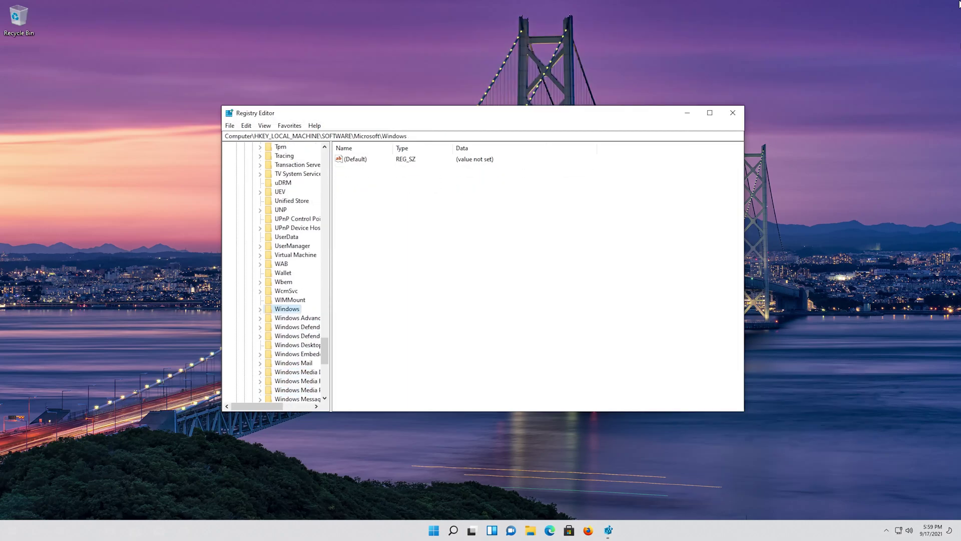
pyautogui.press('Right')
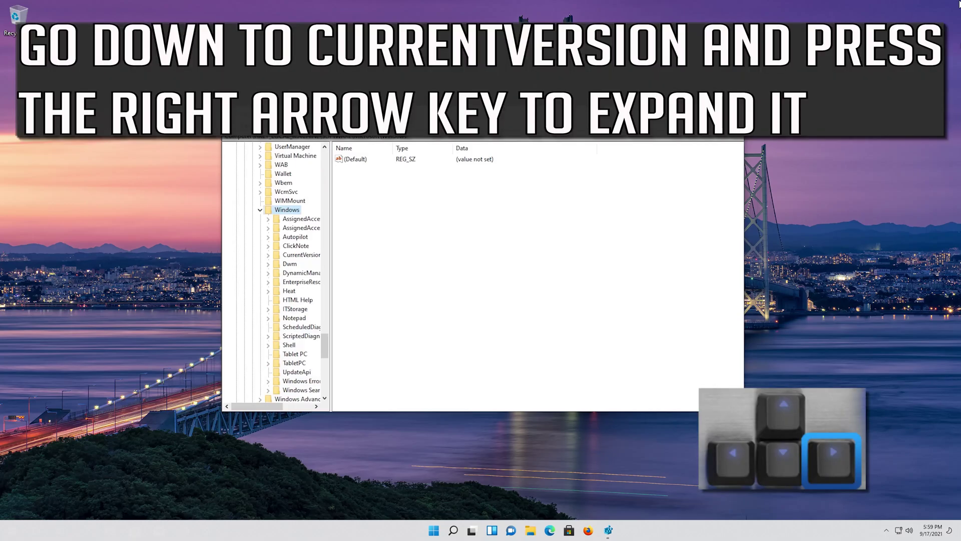
pyautogui.press('Down')
pyautogui.press('Down')
pyautogui.press('Down')
pyautogui.press('Down')
pyautogui.press('Down')
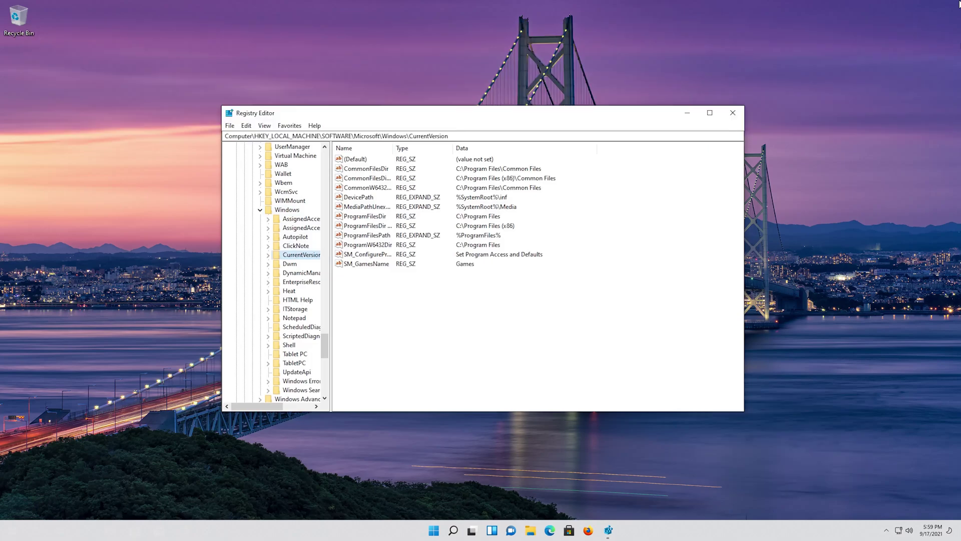
# Expand CurrentVersion and Policies in the key tree and select the System key.
pyautogui.press('Right')
pyautogui.press('Right')
pyautogui.press('Down')
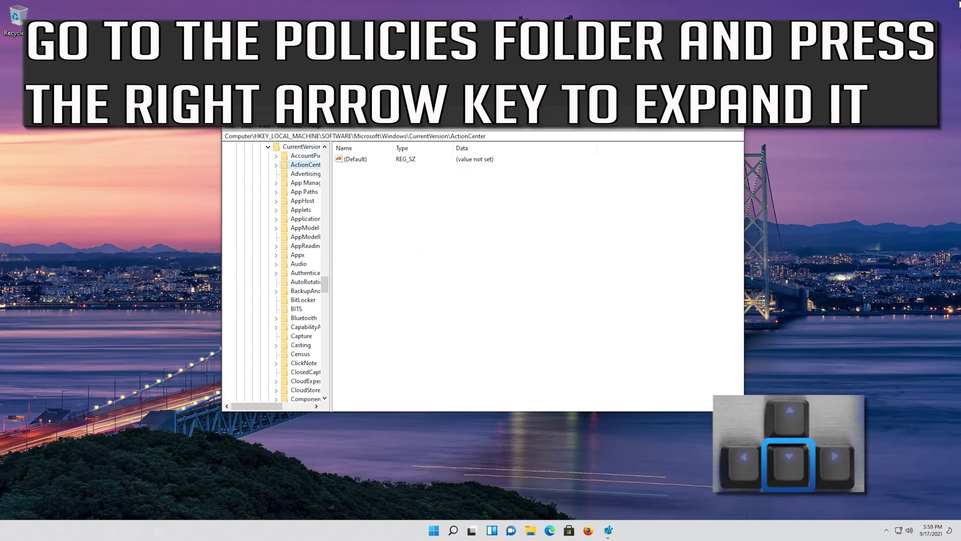
pyautogui.press('Down')
pyautogui.press('Down')
pyautogui.press('Down')
pyautogui.press('Down')
pyautogui.press('Down')
pyautogui.press('Down')
pyautogui.press('Down')
pyautogui.press('Down')
pyautogui.press('Down')
pyautogui.press('Down')
pyautogui.press('Down')
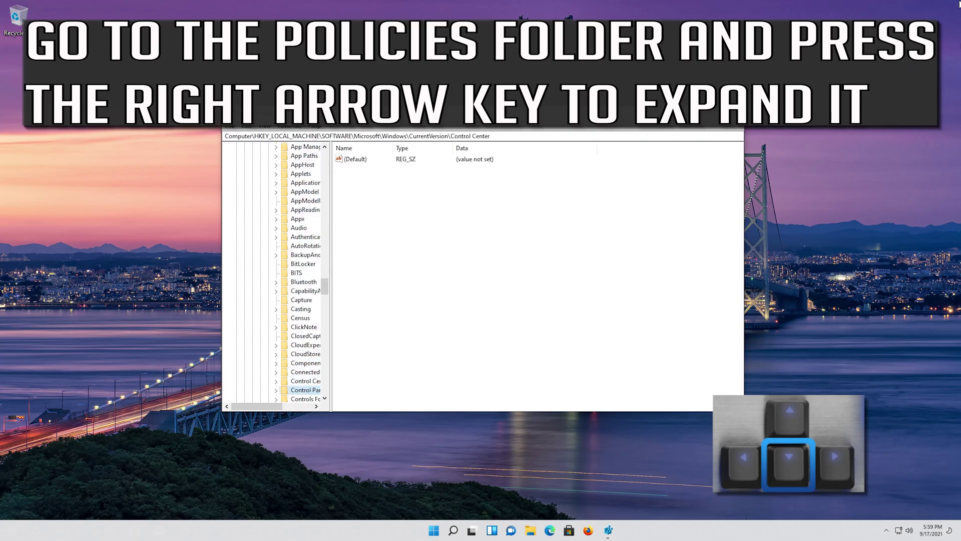
pyautogui.press('Down')
pyautogui.press('Down')
pyautogui.press('Down')
pyautogui.press('Down')
pyautogui.press('Down')
pyautogui.press('Down')
pyautogui.press('Down')
pyautogui.press('Down')
pyautogui.press('Down')
pyautogui.press('Down')
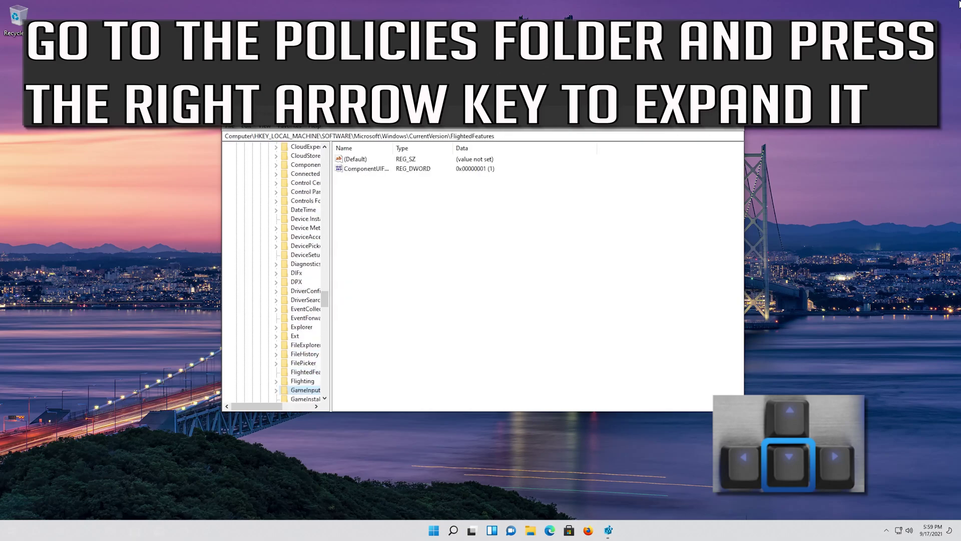
pyautogui.press('Down')
pyautogui.press('Down')
pyautogui.press('Down')
pyautogui.press('Down')
pyautogui.press('Down')
pyautogui.press('Down')
pyautogui.press('Down')
pyautogui.press('Down')
pyautogui.press('Down')
pyautogui.press('Down')
pyautogui.press('Down')
pyautogui.press('Down')
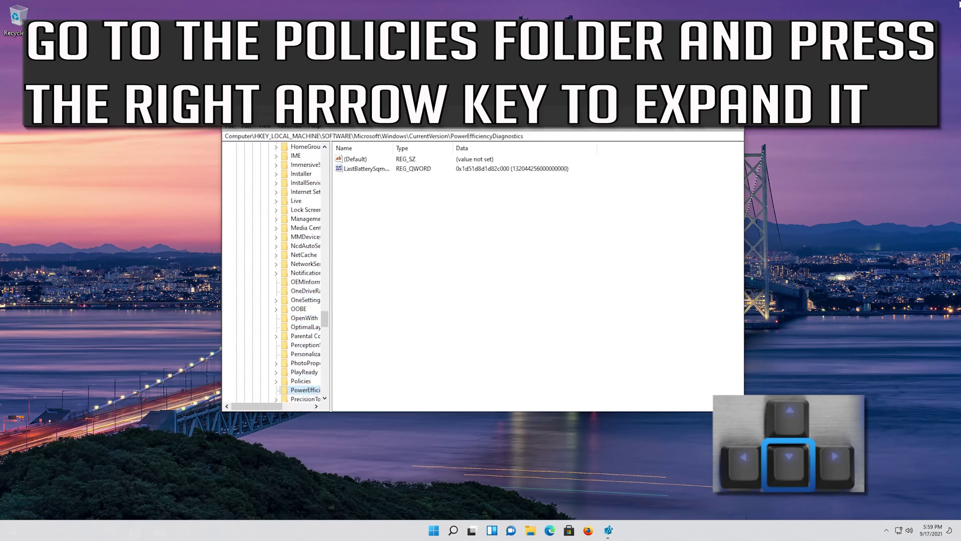
pyautogui.press('Down')
pyautogui.press('Down')
pyautogui.press('Down')
pyautogui.press('Down')
pyautogui.press('Down')
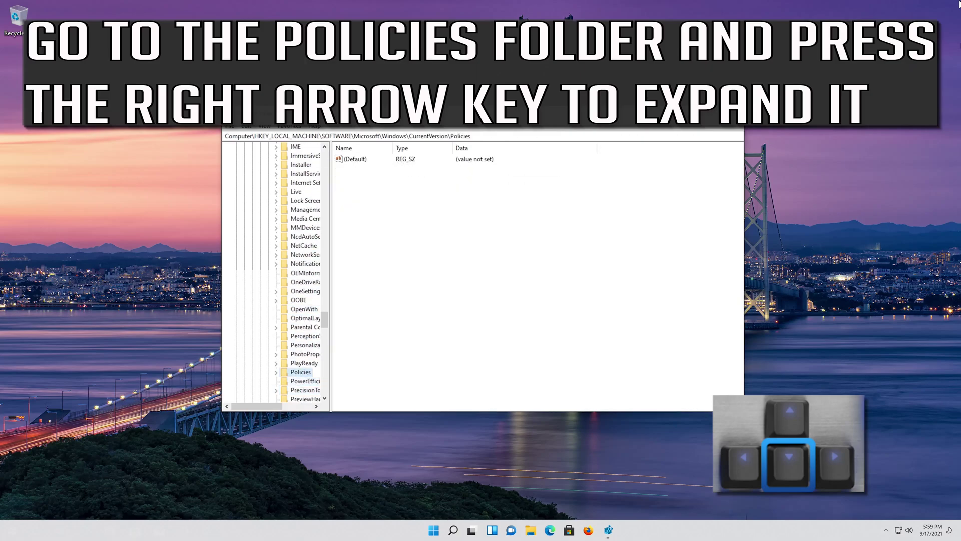
pyautogui.press('Down')
pyautogui.press('Down')
pyautogui.press('Down')
pyautogui.press('Down')
pyautogui.press('Up')
pyautogui.press('Up')
pyautogui.press('Up')
pyautogui.press('Up')
pyautogui.press('Up')
pyautogui.press('Up')
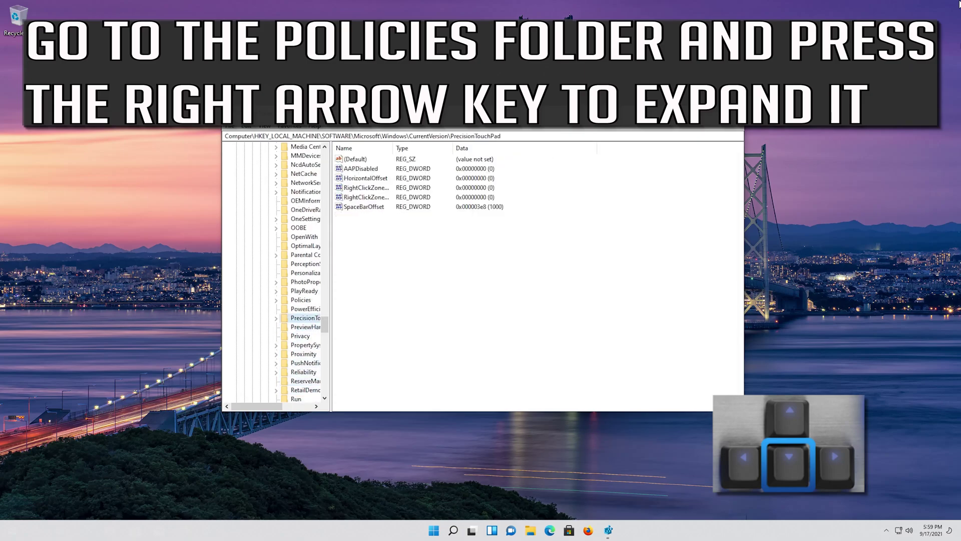
pyautogui.press('Up')
pyautogui.press('Up')
pyautogui.press('Up')
pyautogui.press('Right')
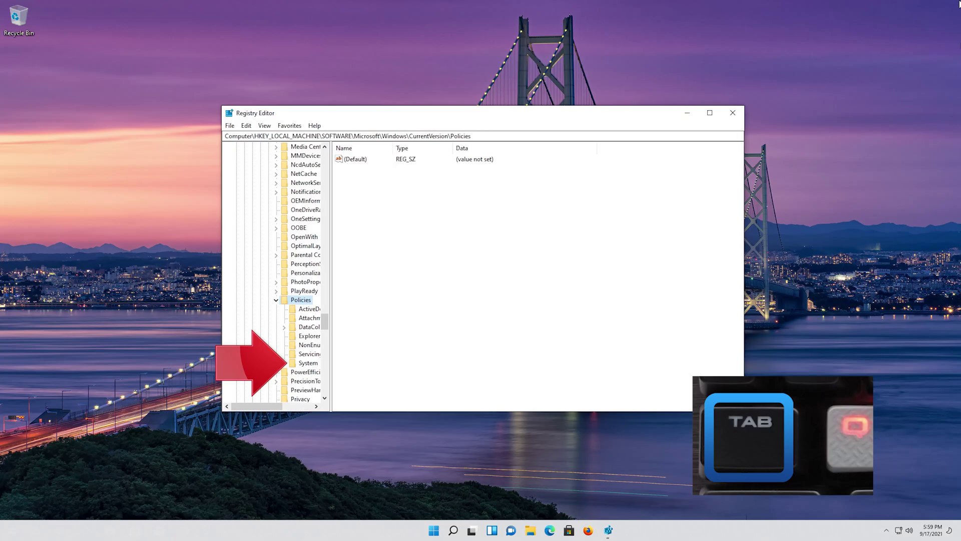
pyautogui.press('Down')
pyautogui.press('Down')
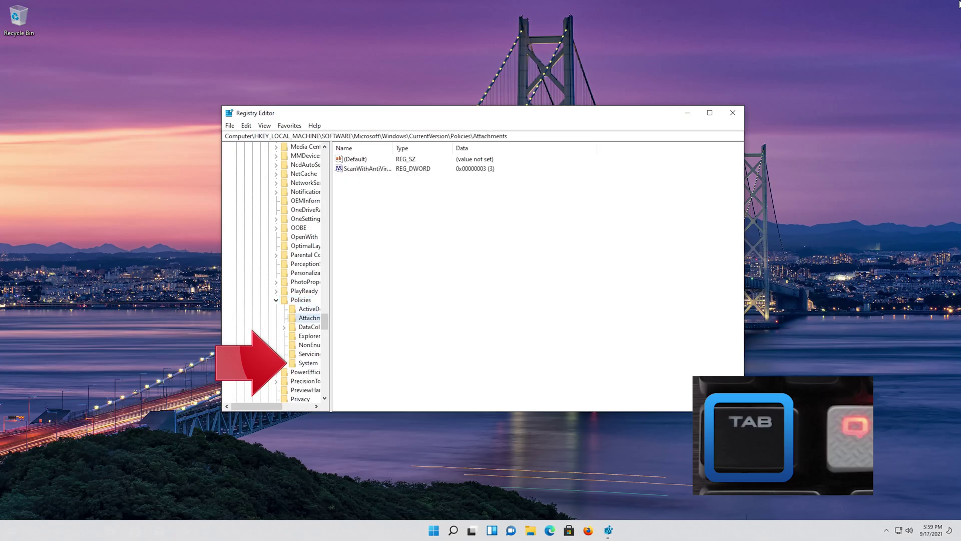
pyautogui.press('Down')
pyautogui.press('Down')
pyautogui.press('Down')
pyautogui.press('Down')
pyautogui.press('Down')
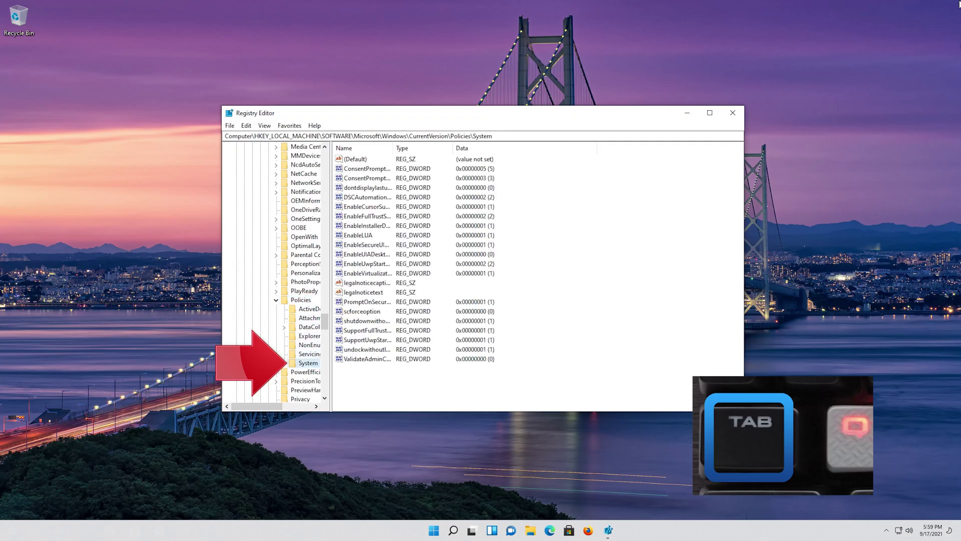
# Change EnableCursorSuppression's value data to 0, then bring up the Ctrl+Alt+Del security screen.
pyautogui.press('Tab')
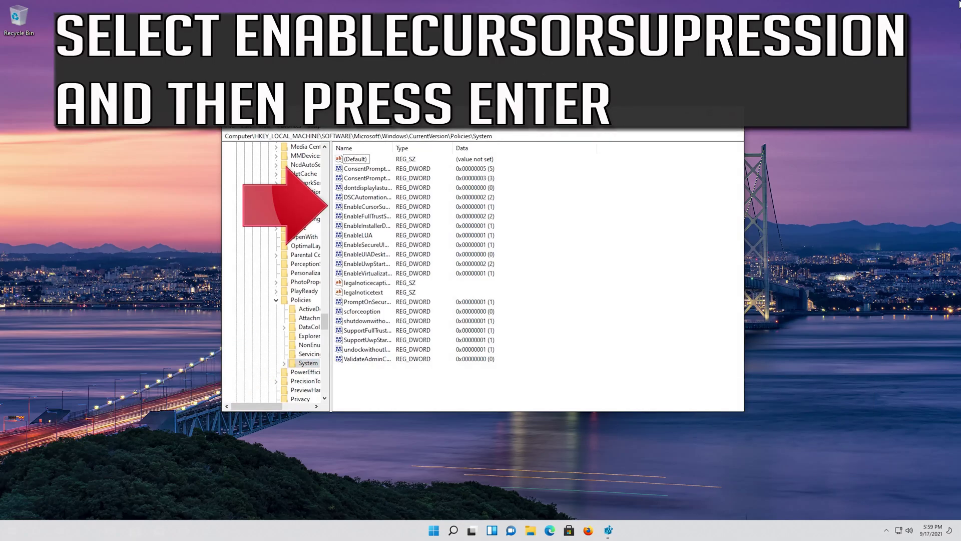
pyautogui.press('Down')
pyautogui.press('Down')
pyautogui.press('Down')
pyautogui.press('Down')
pyautogui.press('Down')
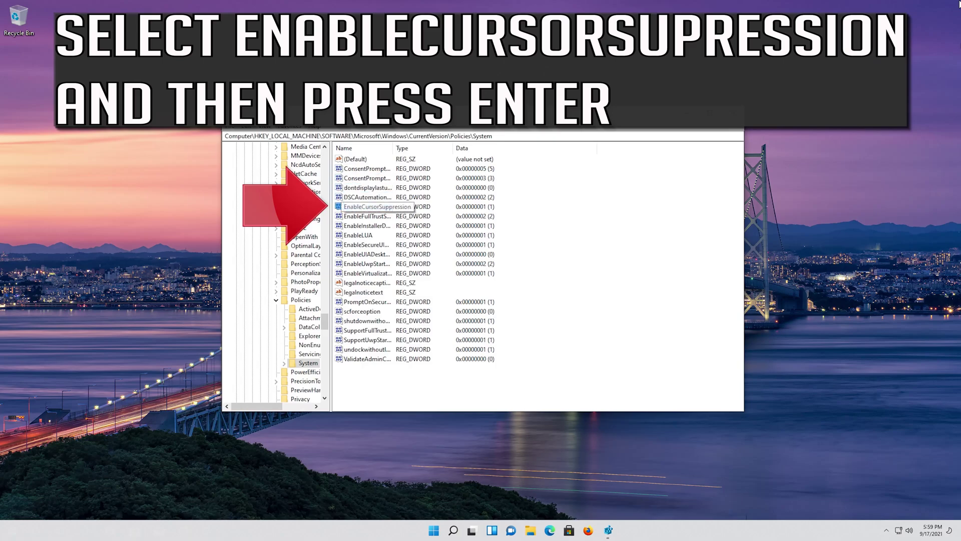
pyautogui.press('Return')
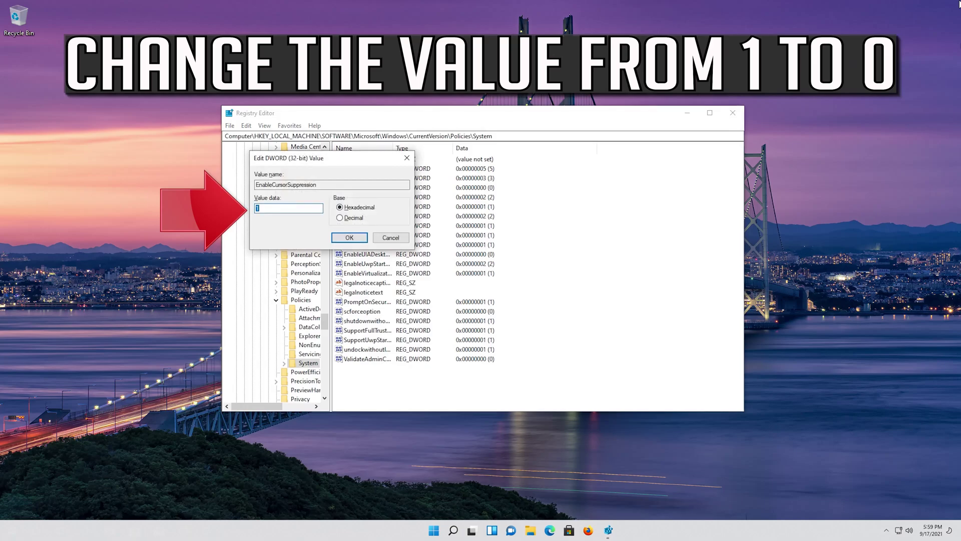
pyautogui.write('0')
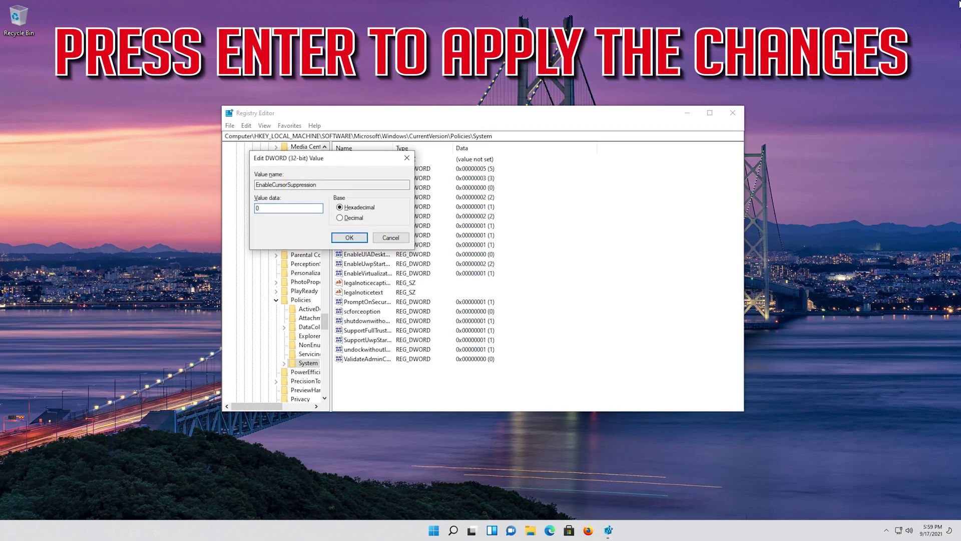
pyautogui.press('Return')
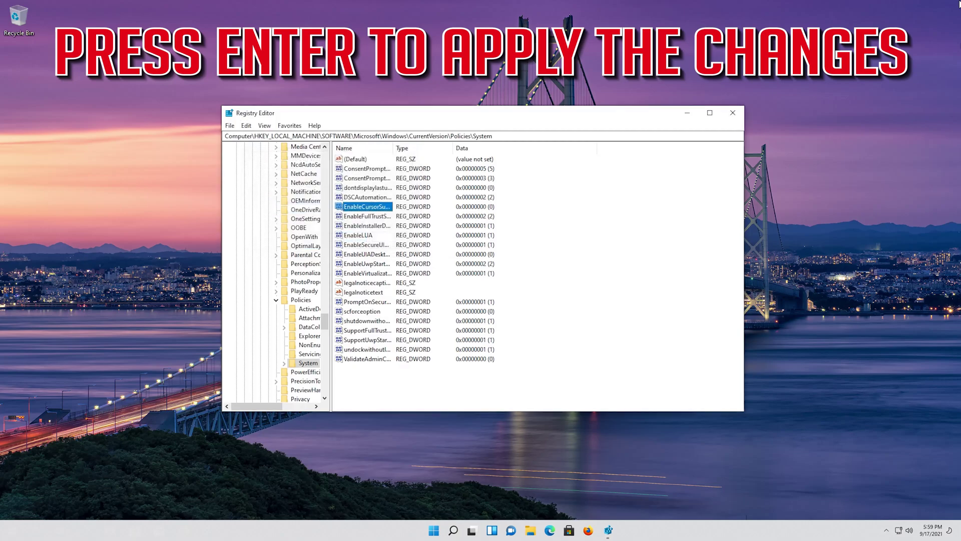
pyautogui.hotkey('ctrl', 'alt', 'Delete')
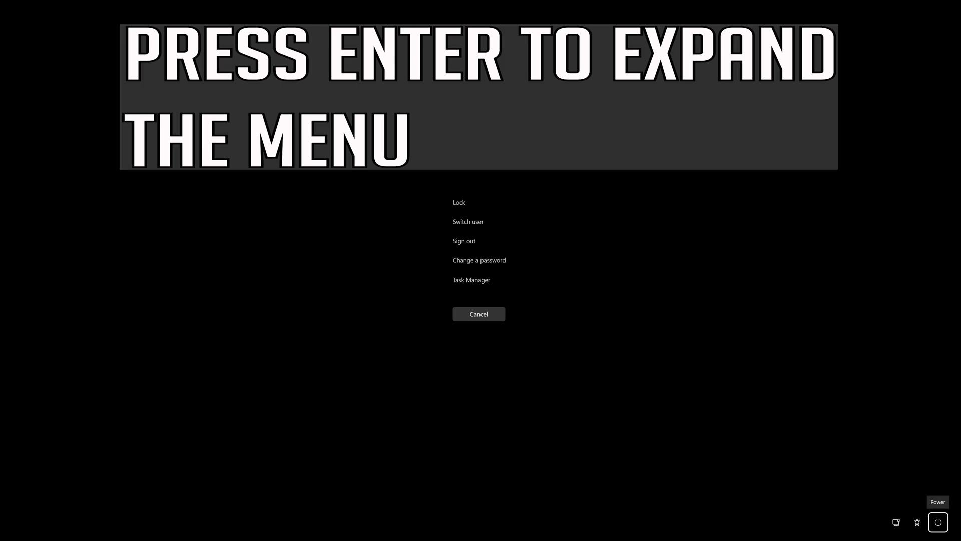
# Open the security screen's power menu and highlight Restart.
pyautogui.press('Return')
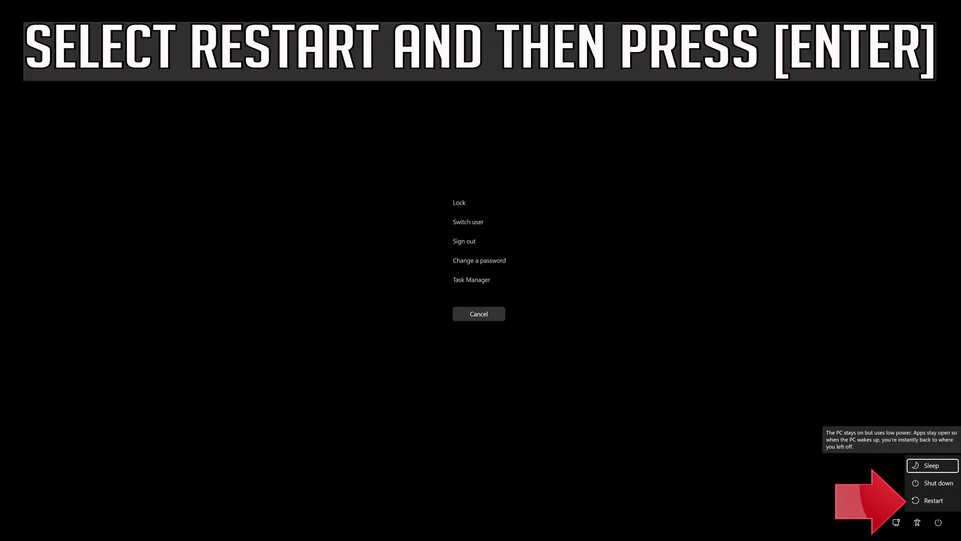
pyautogui.press('Down')
pyautogui.press('Down')
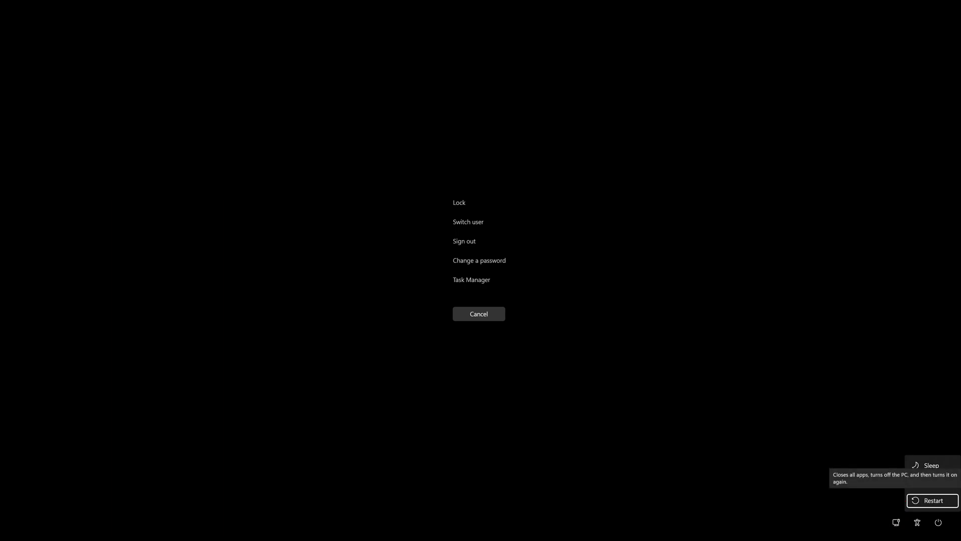